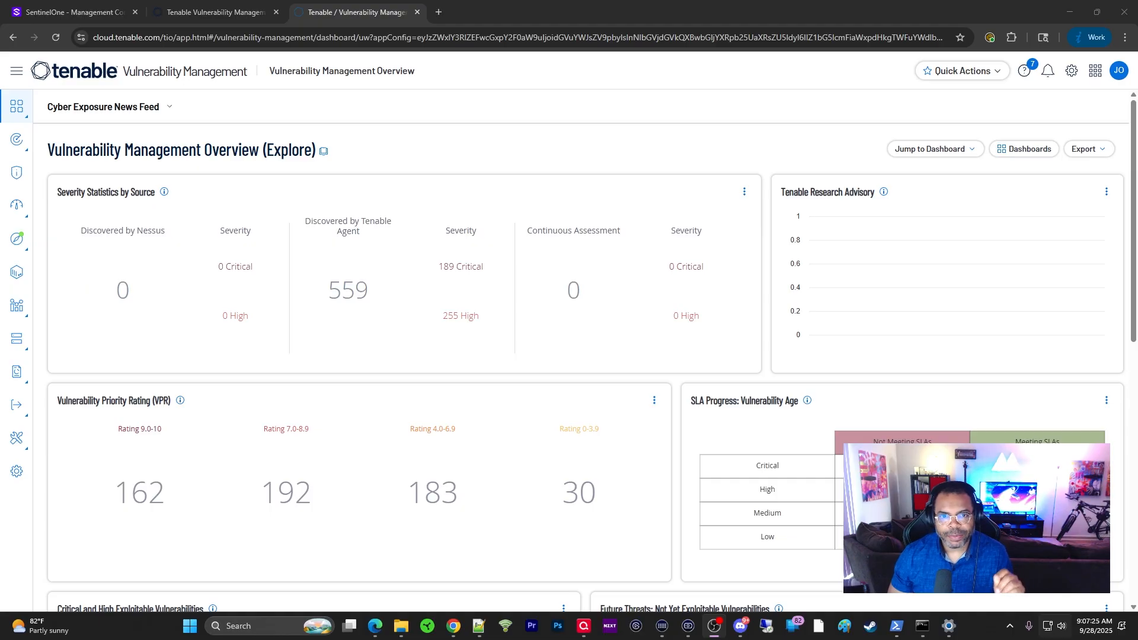
Open the Exposure Response page and start creating a new initiative.
{"action": "mouse_move", "coordinate": [16, 206]}
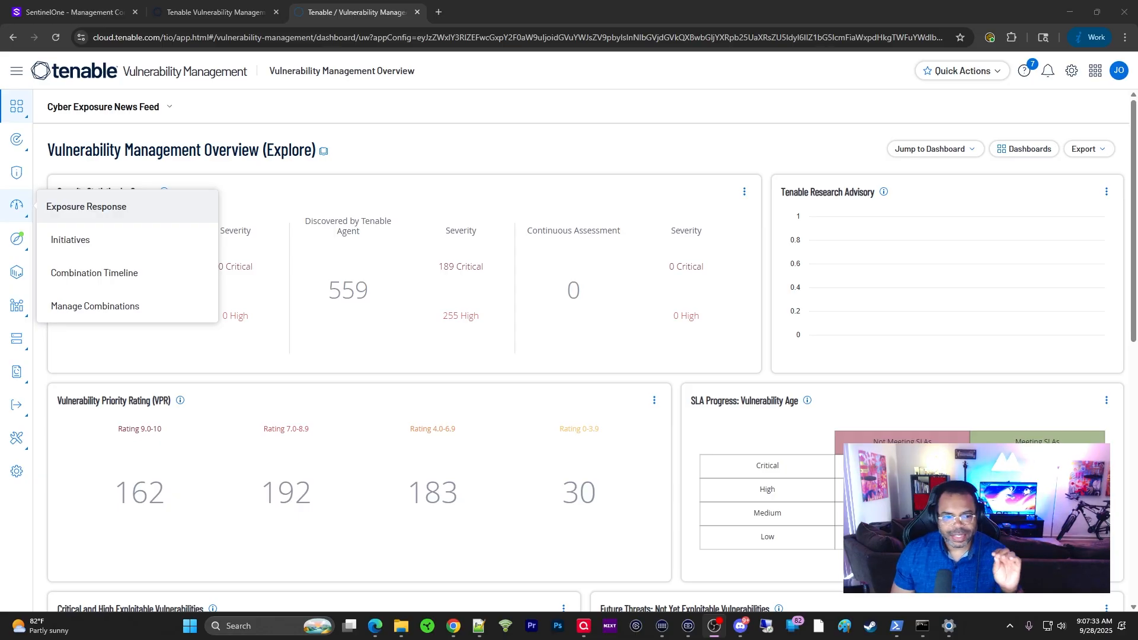
{"action": "left_click", "coordinate": [87, 206]}
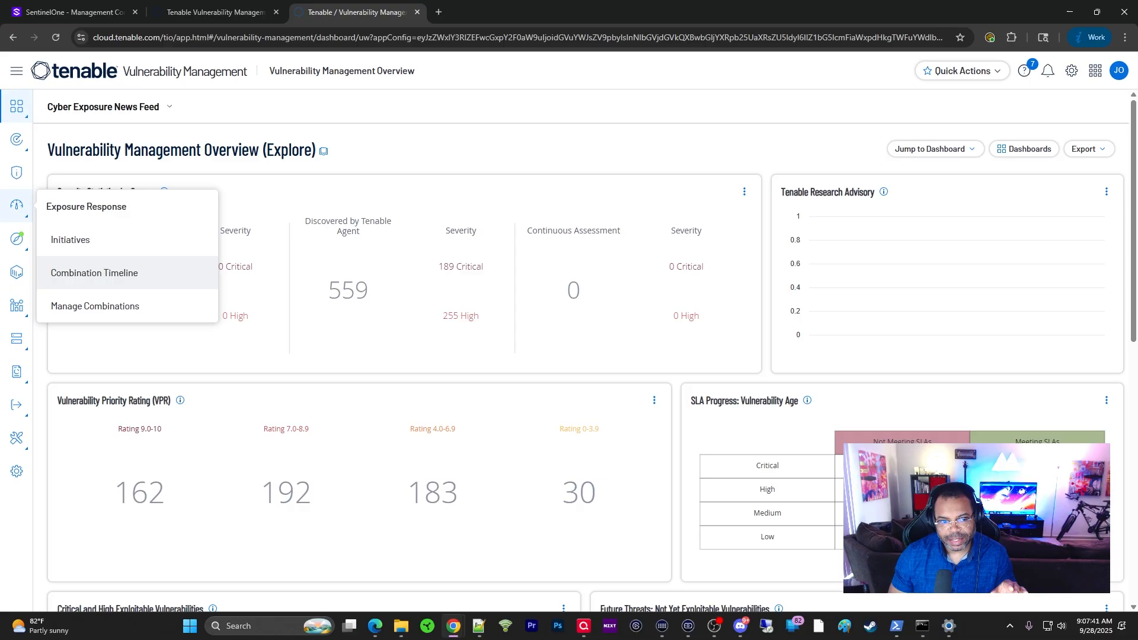
{"action": "left_click", "coordinate": [87, 206]}
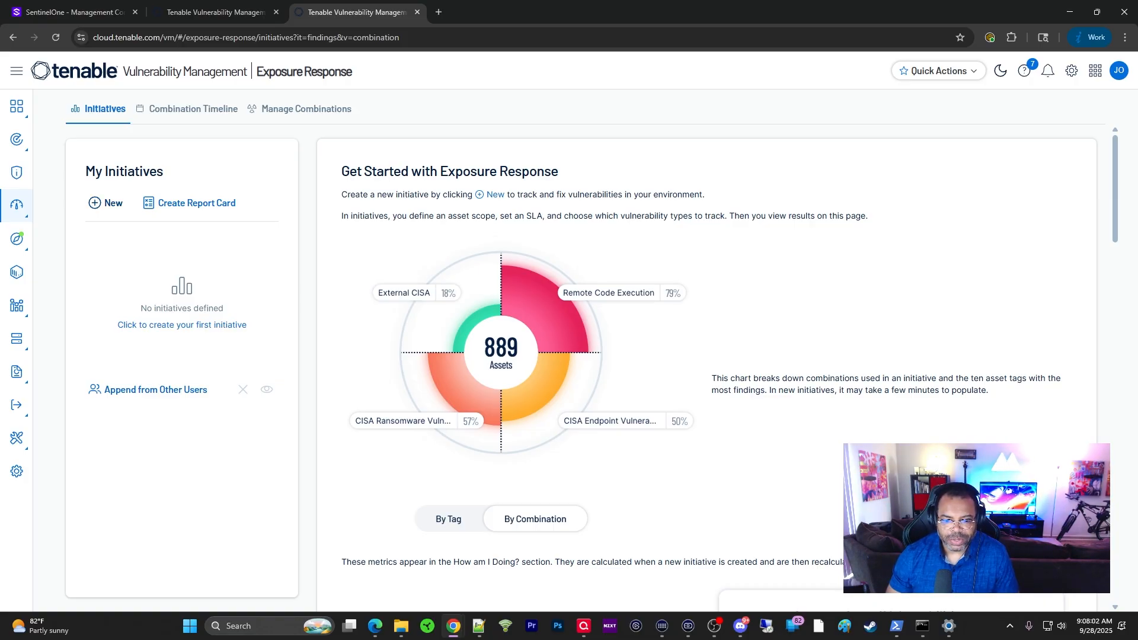
{"action": "left_click", "coordinate": [106, 203]}
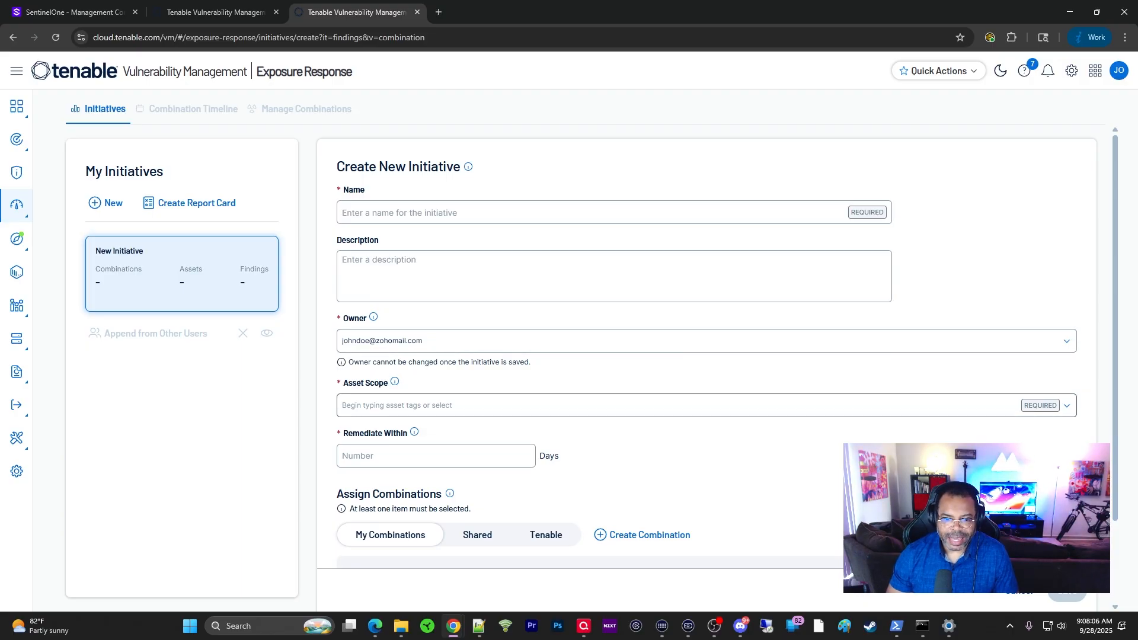
{"action": "scroll", "coordinate": [504, 403], "scroll_direction": "down", "scroll_amount": 1}
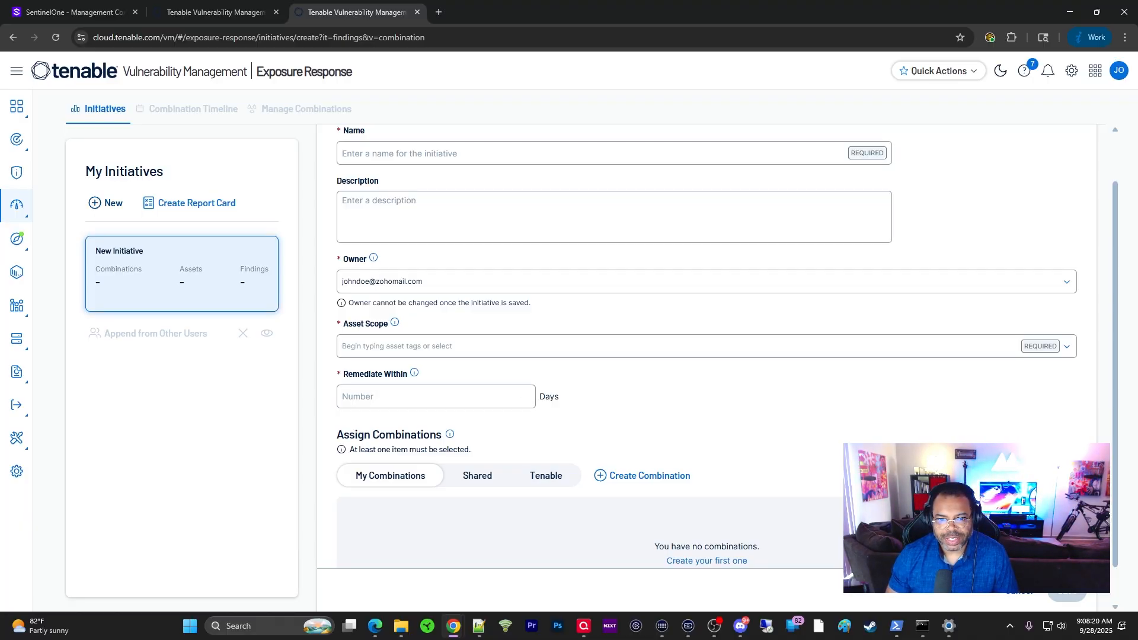
{"action": "scroll", "coordinate": [534, 212], "scroll_direction": "up", "scroll_amount": 1}
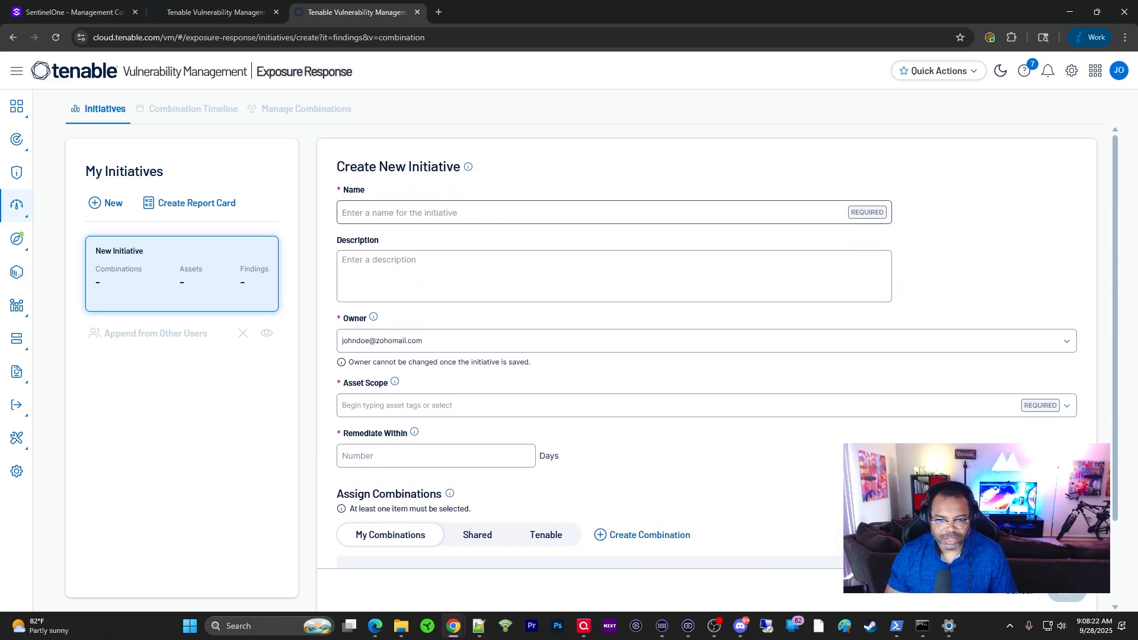
Name the initiative "New Initiative" and enter the description "This initiative hopes to accomplish".
{"action": "left_click", "coordinate": [614, 212]}
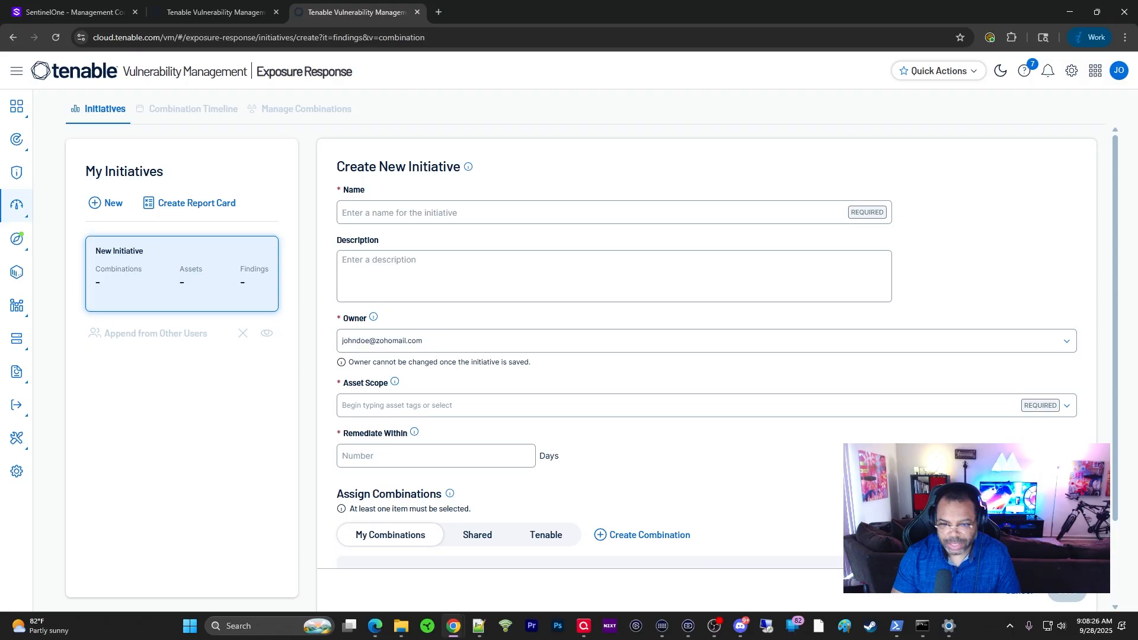
{"action": "left_click", "coordinate": [614, 212]}
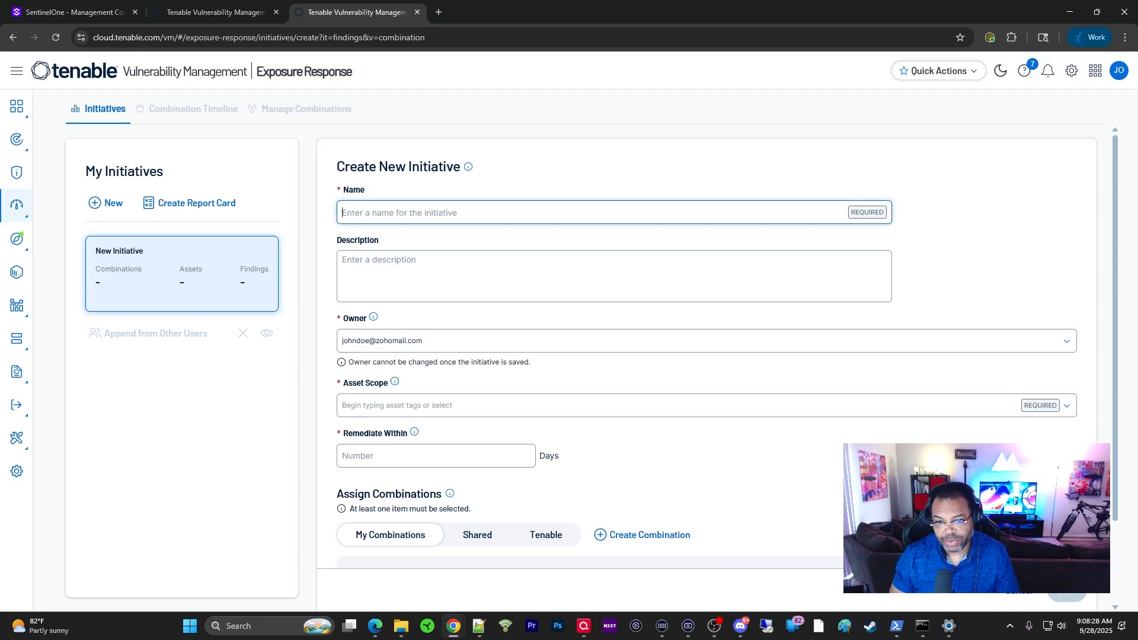
{"action": "type", "text": "New Initiative"}
{"action": "key", "text": "Tab"}
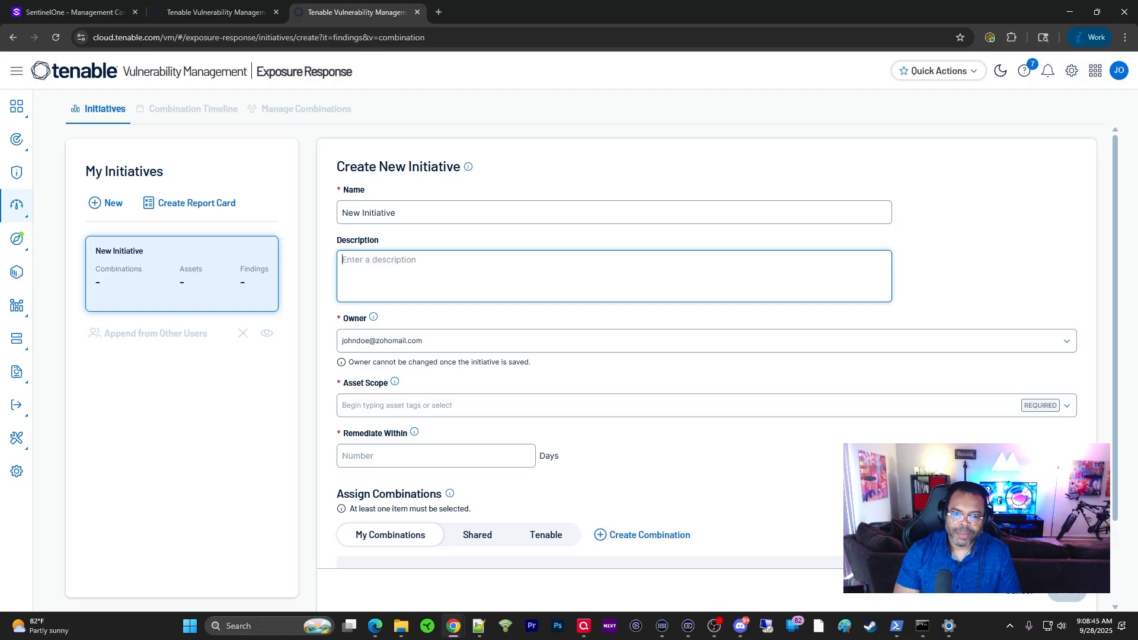
{"action": "type", "text": "This init"}
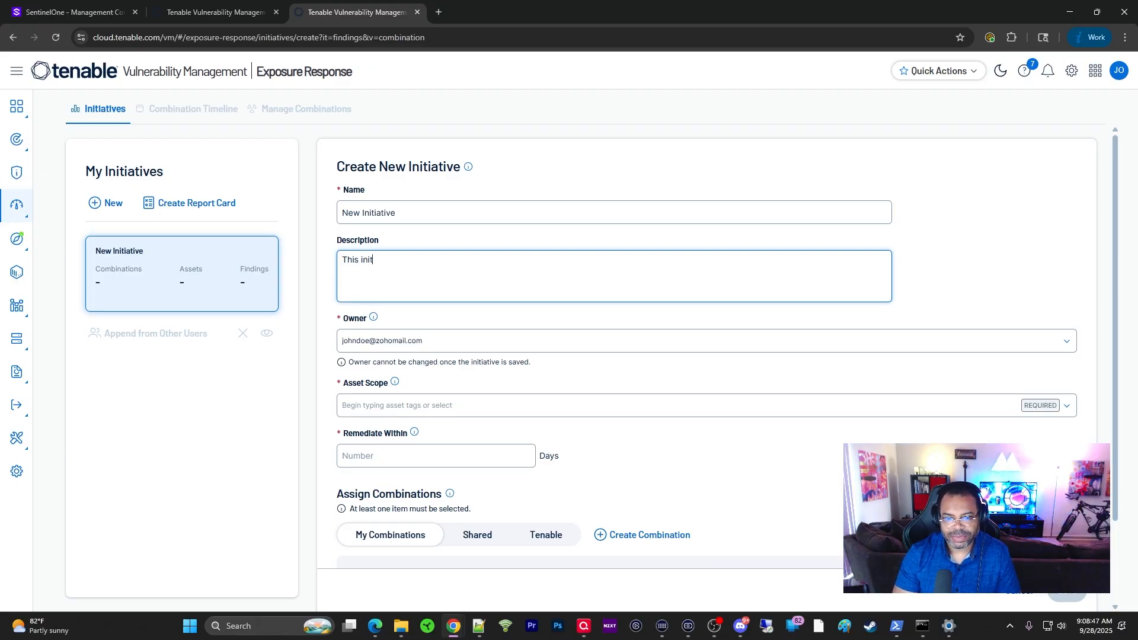
{"action": "type", "text": "iative hopes to"}
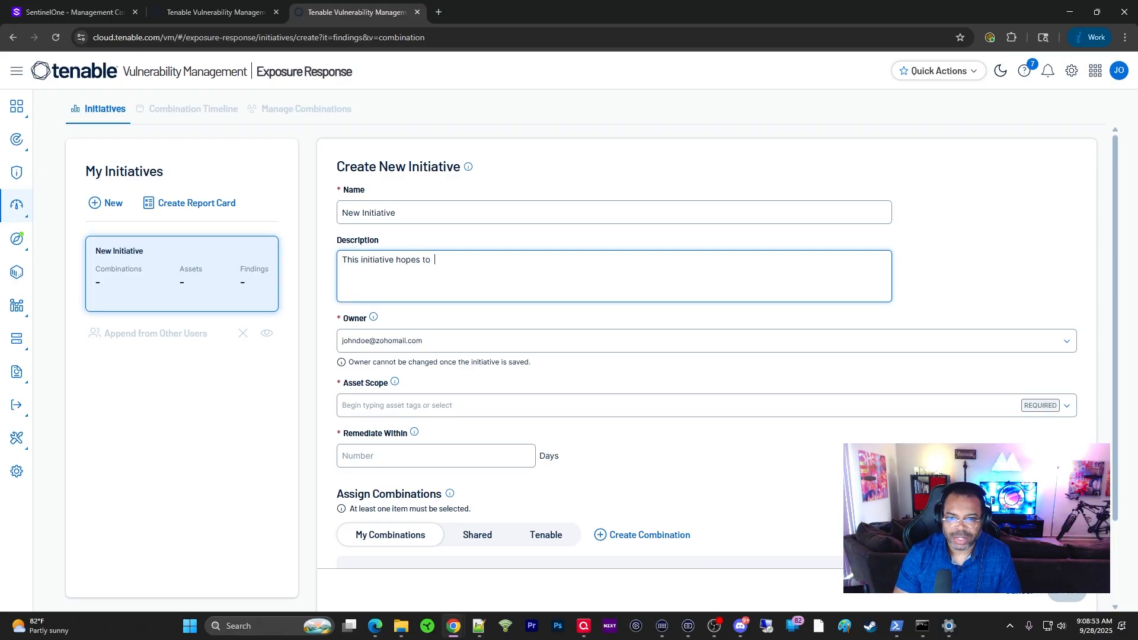
{"action": "type", "text": " accomplish"}
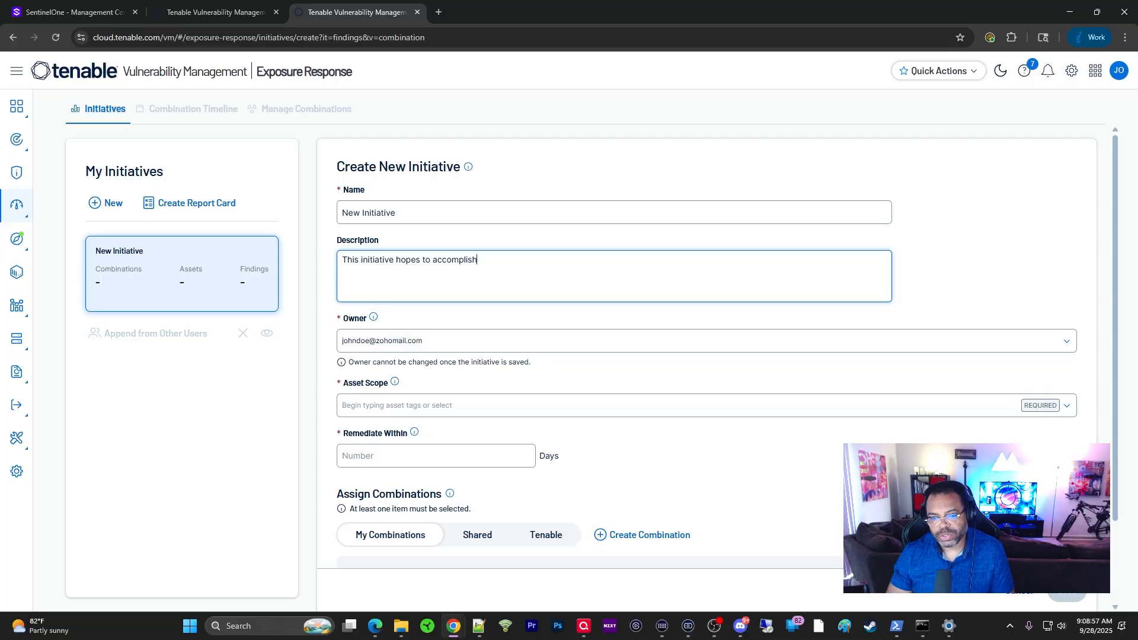
Set the initiative's asset scope to Tenant:CMP and its remediation deadline to 7 days.
{"action": "scroll", "coordinate": [711, 367], "scroll_direction": "down", "scroll_amount": 2}
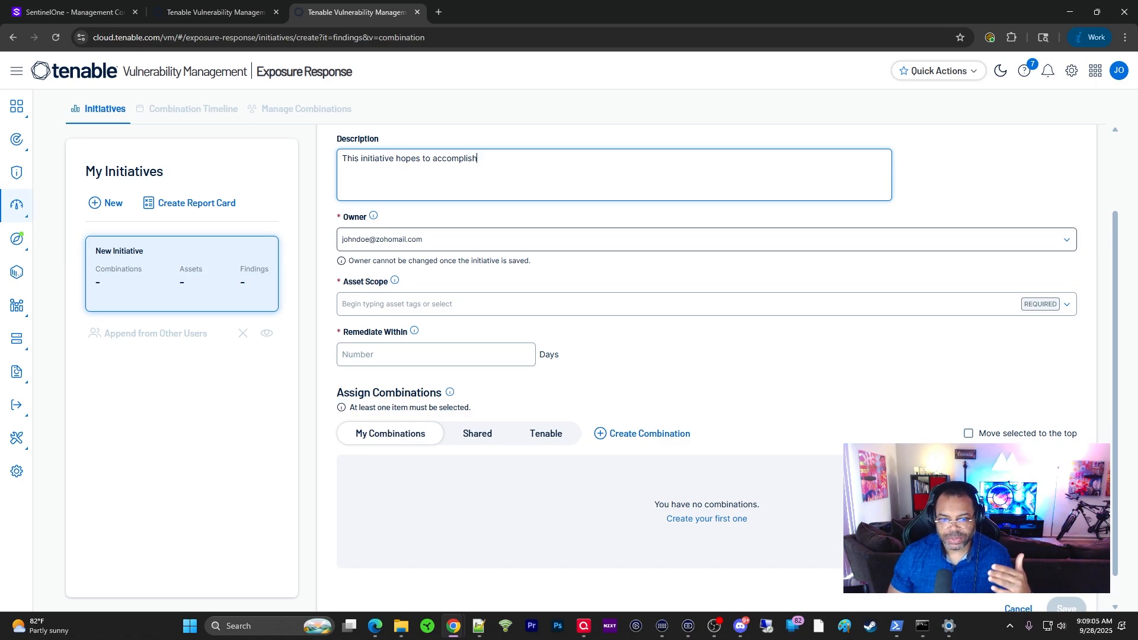
{"action": "left_click", "coordinate": [706, 304]}
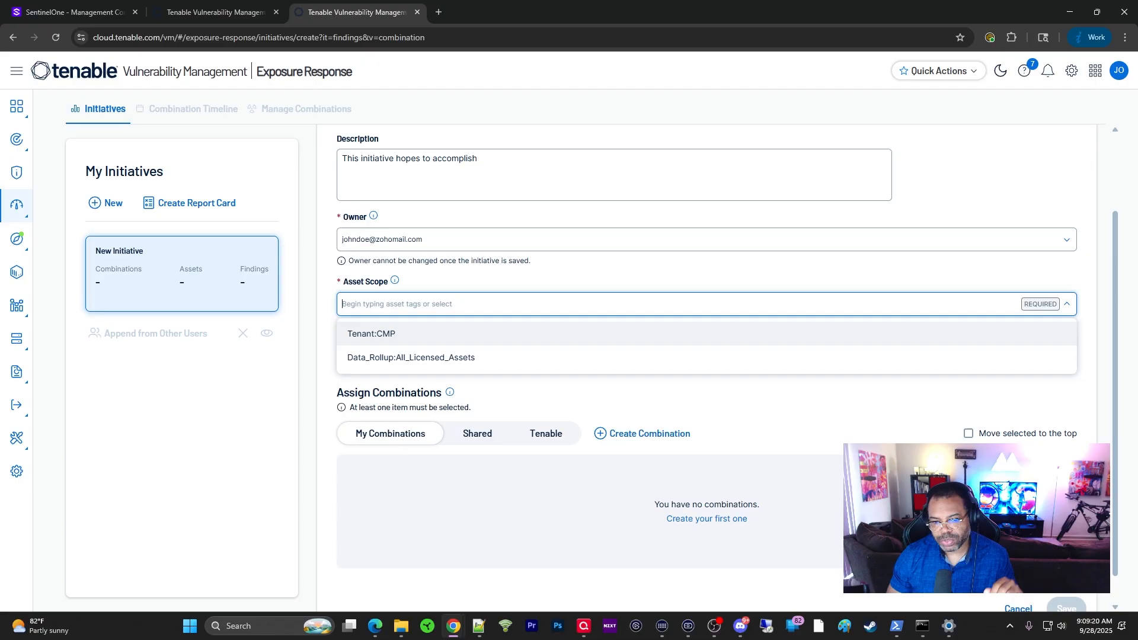
{"action": "key", "text": "Return"}
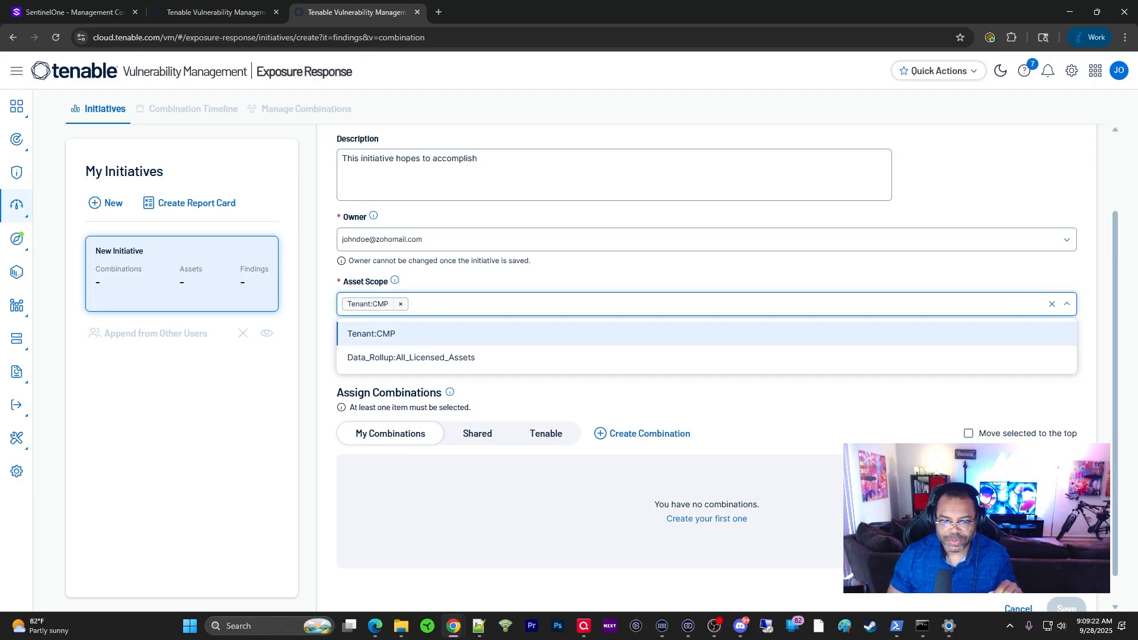
{"action": "left_click", "coordinate": [629, 392]}
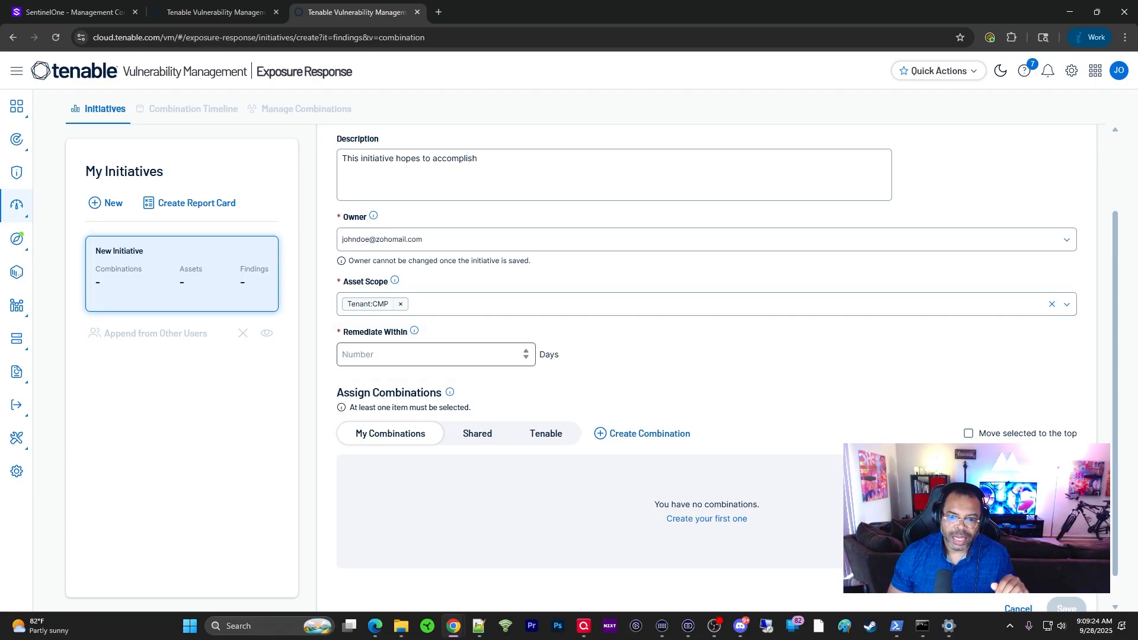
{"action": "left_click", "coordinate": [436, 355]}
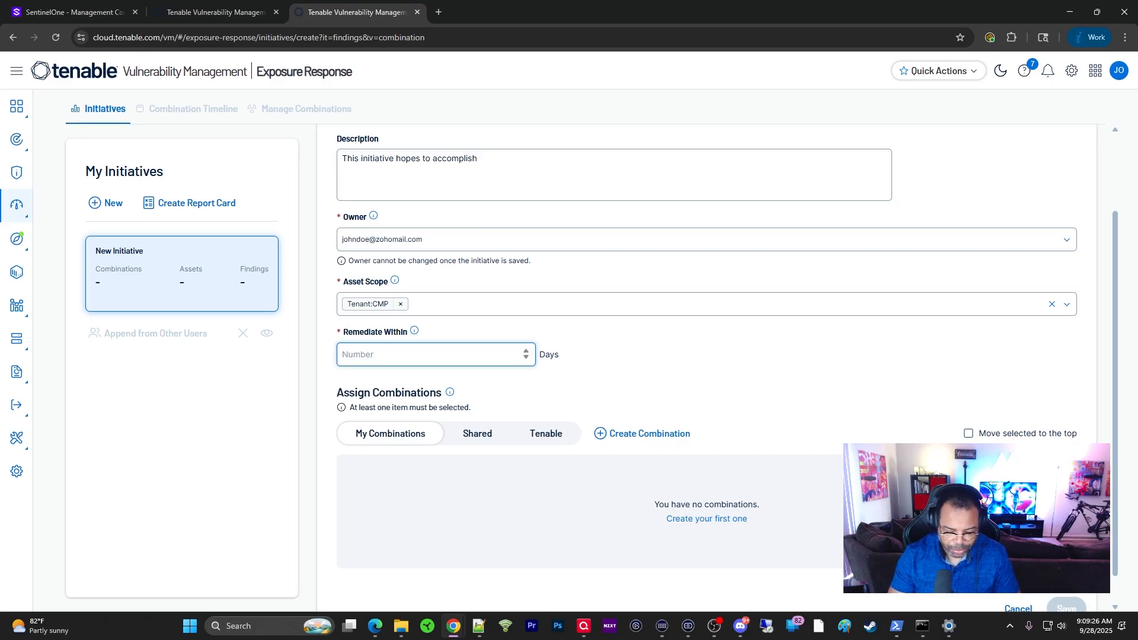
{"action": "type", "text": "7"}
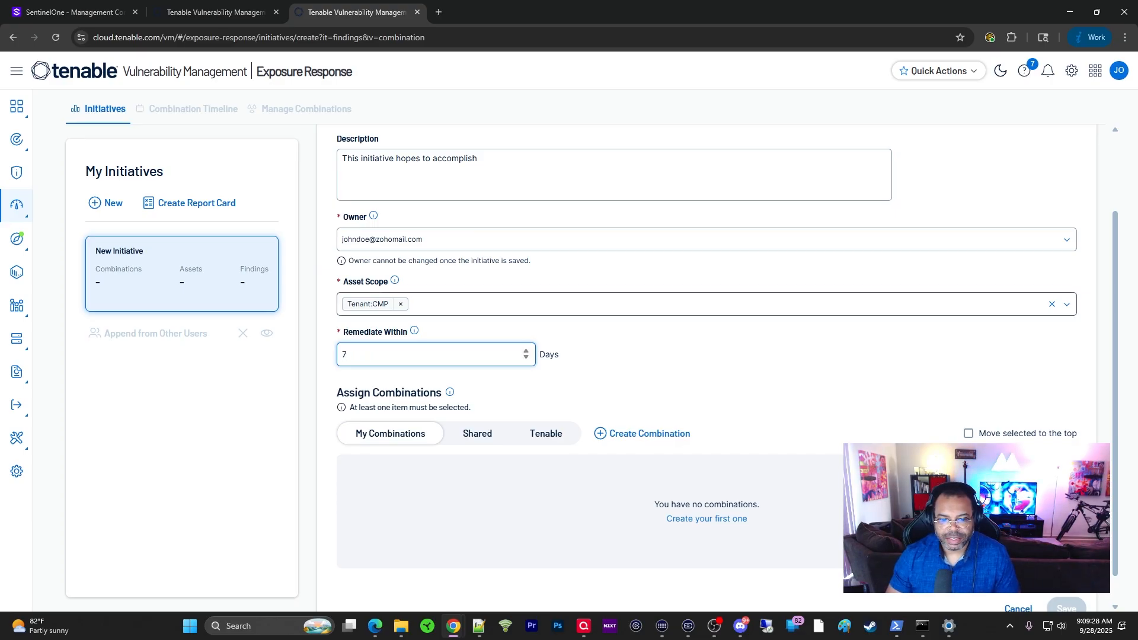
Review the shared, own and Tenable-provided combinations, and show the query behind the Critical Vulnerabilities combination.
{"action": "scroll", "coordinate": [726, 368], "scroll_direction": "down", "scroll_amount": 1}
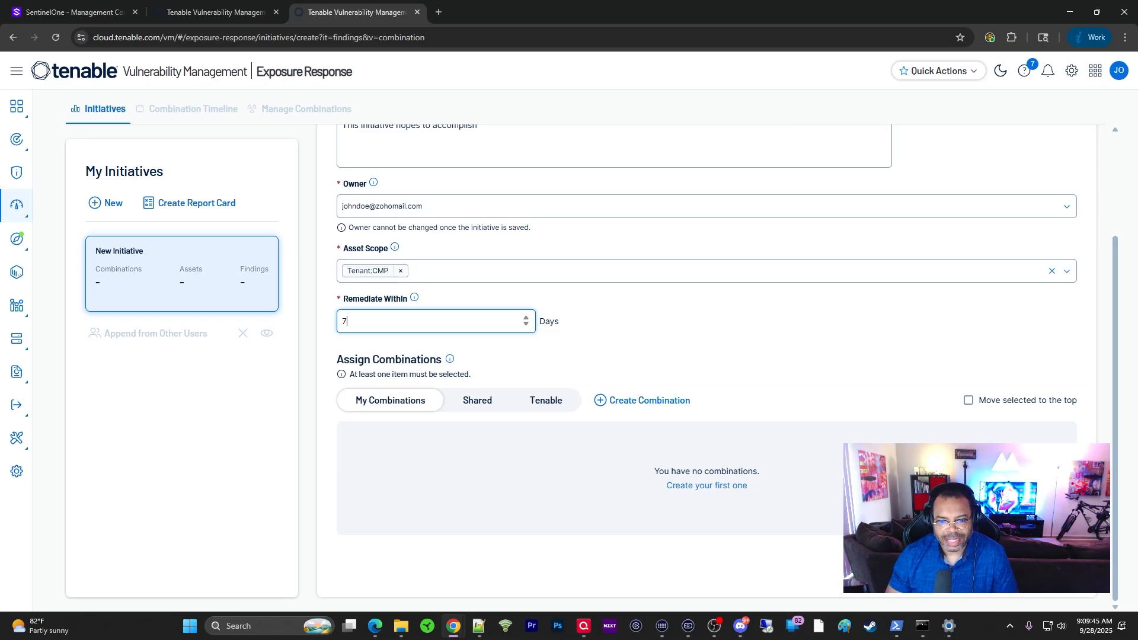
{"action": "left_click", "coordinate": [477, 401]}
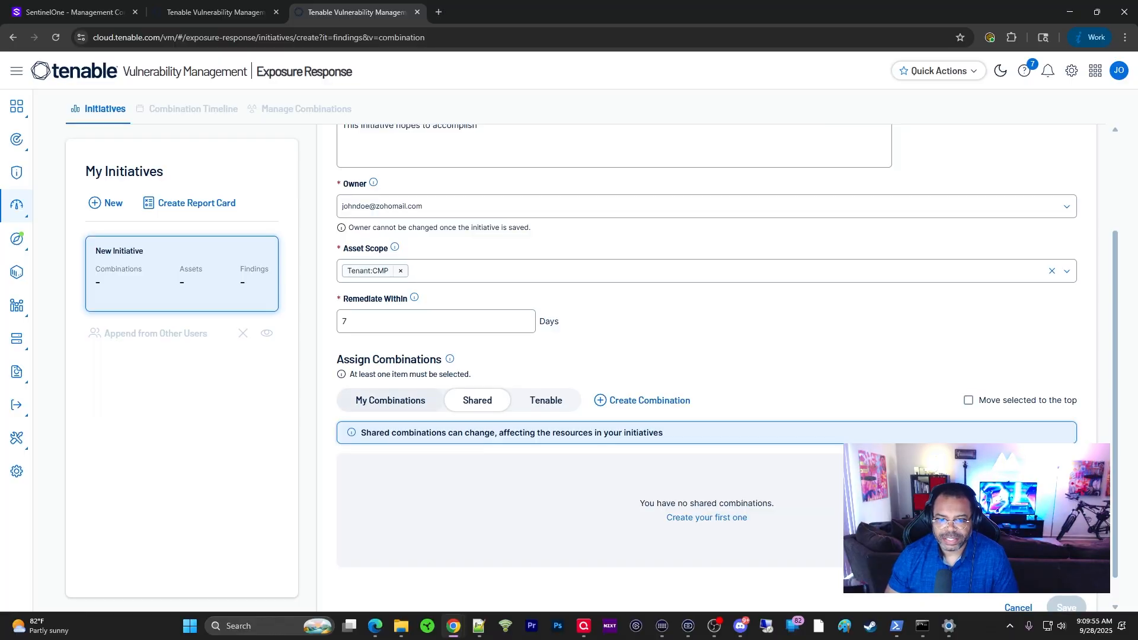
{"action": "left_click", "coordinate": [391, 401]}
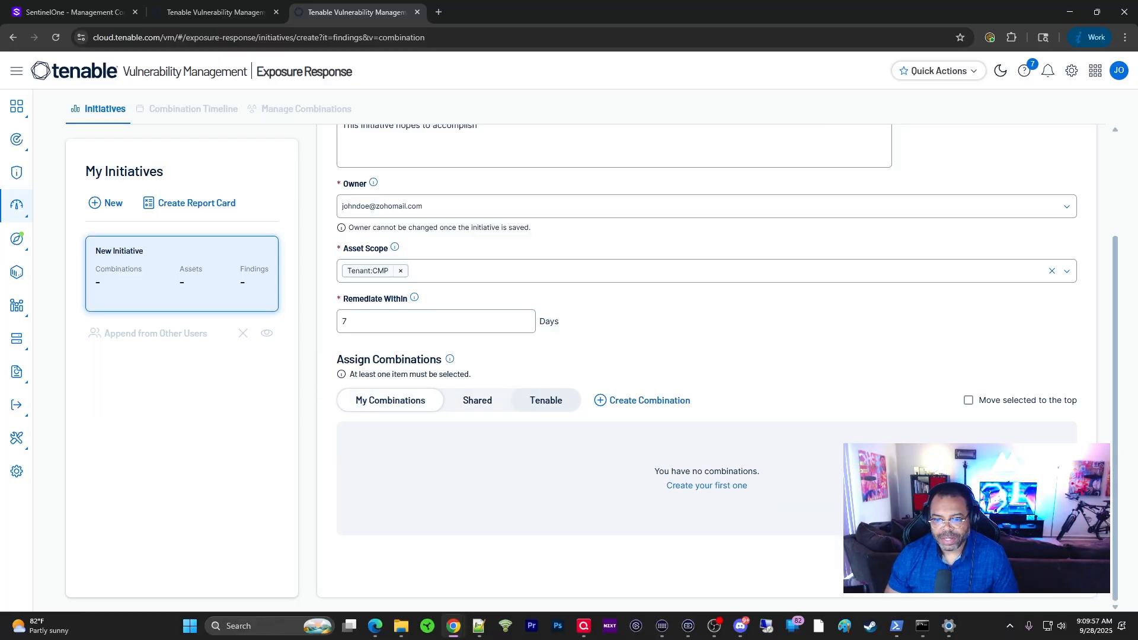
{"action": "left_click", "coordinate": [546, 401]}
{"action": "scroll", "coordinate": [705, 347], "scroll_direction": "down", "scroll_amount": 2}
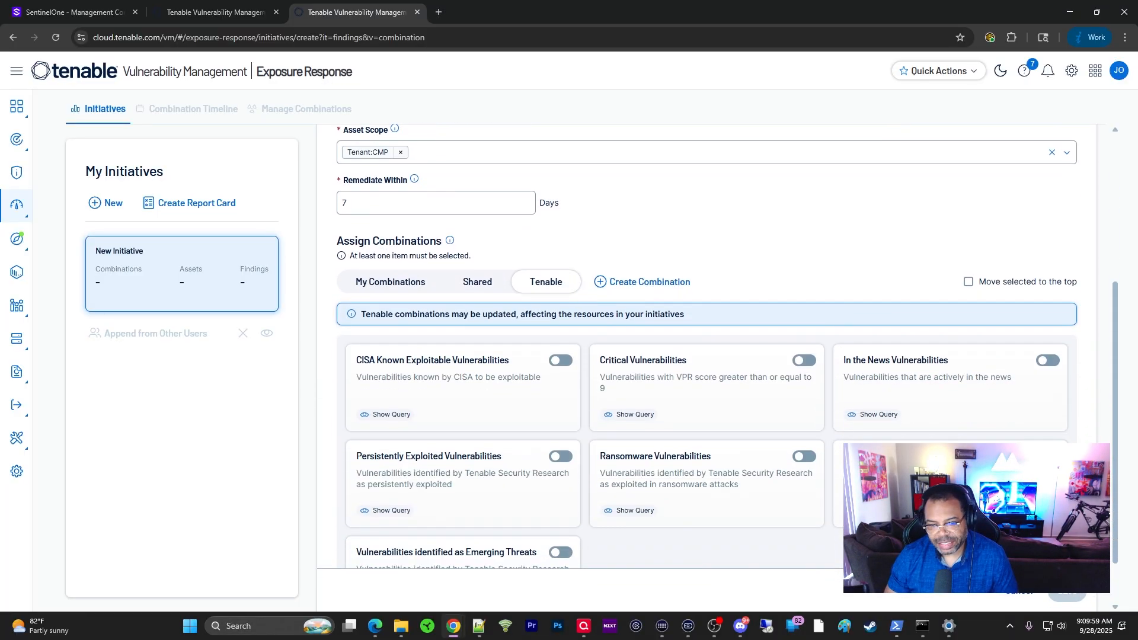
{"action": "scroll", "coordinate": [705, 347], "scroll_direction": "down", "scroll_amount": 1}
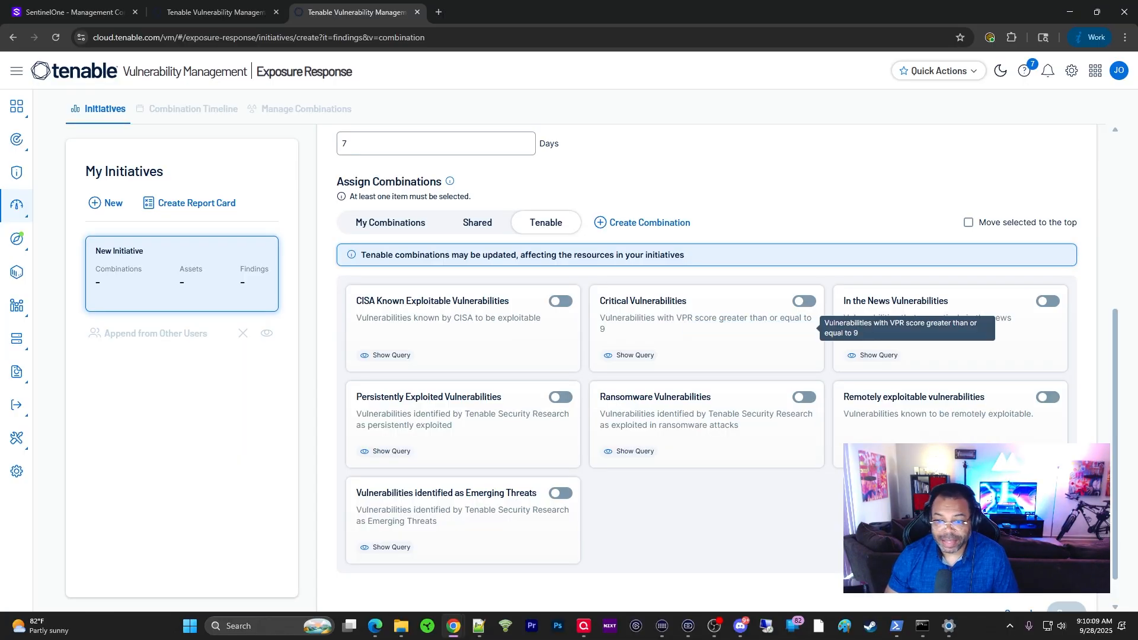
{"action": "left_click", "coordinate": [633, 355]}
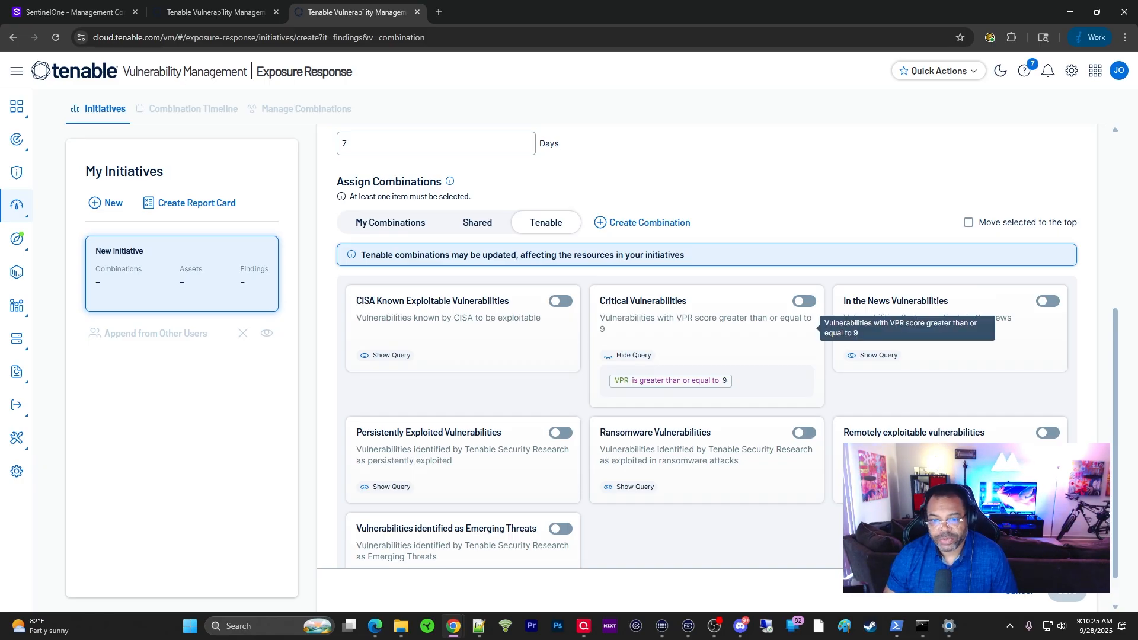
{"action": "scroll", "coordinate": [652, 285], "scroll_direction": "up", "scroll_amount": 1}
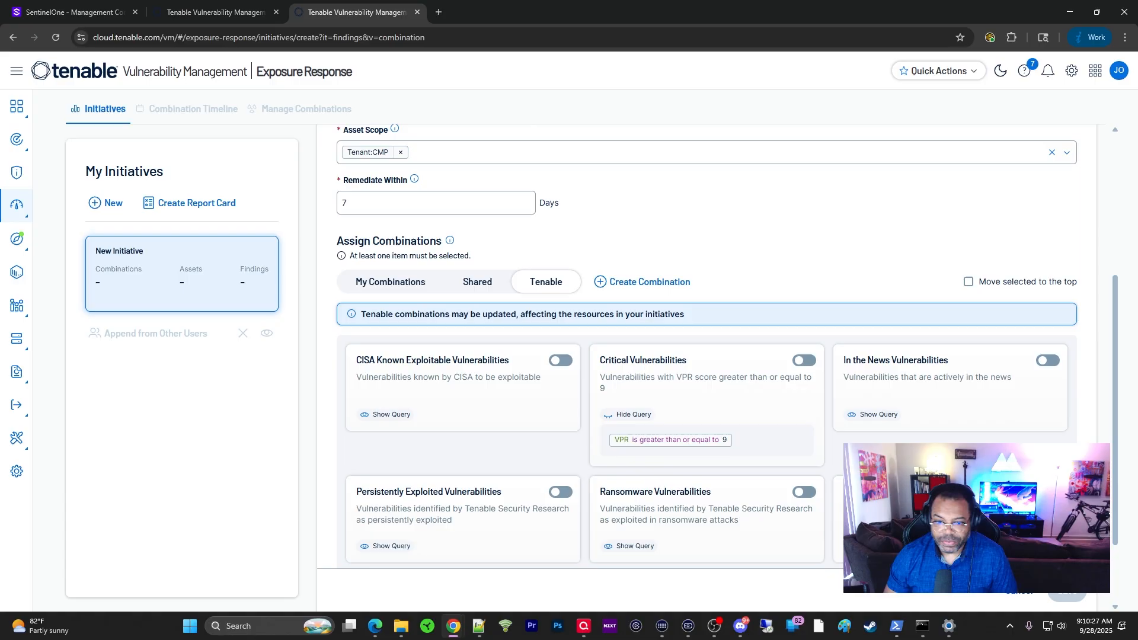
Start a new combination named "Combination" with the description "Combination Description".
{"action": "left_click", "coordinate": [649, 282]}
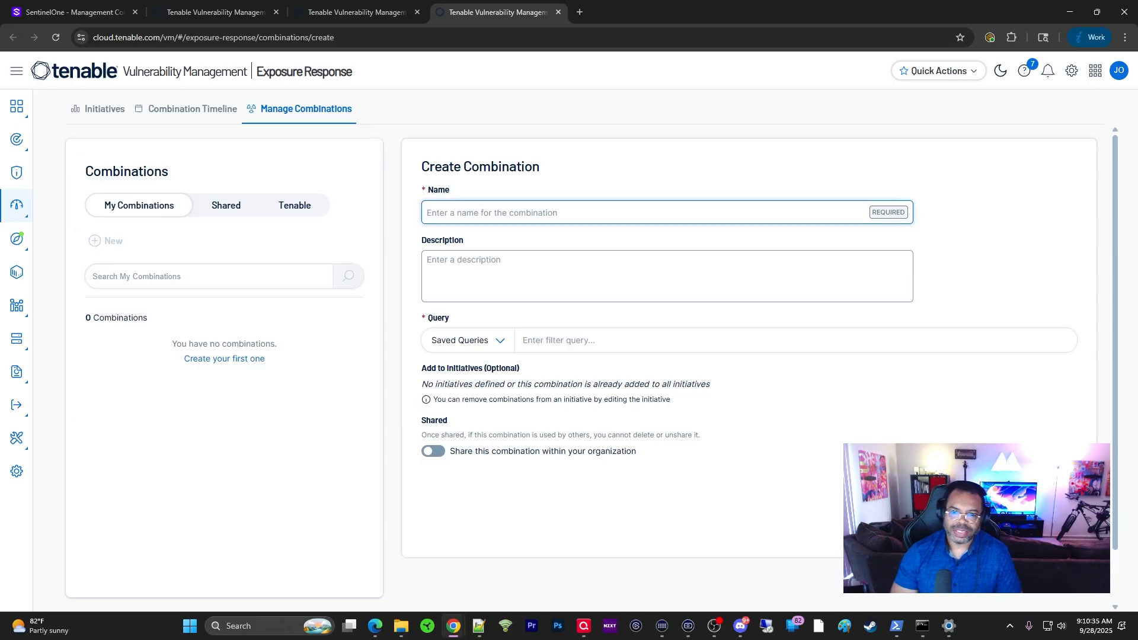
{"action": "type", "text": "Combination"}
{"action": "key", "text": "Tab"}
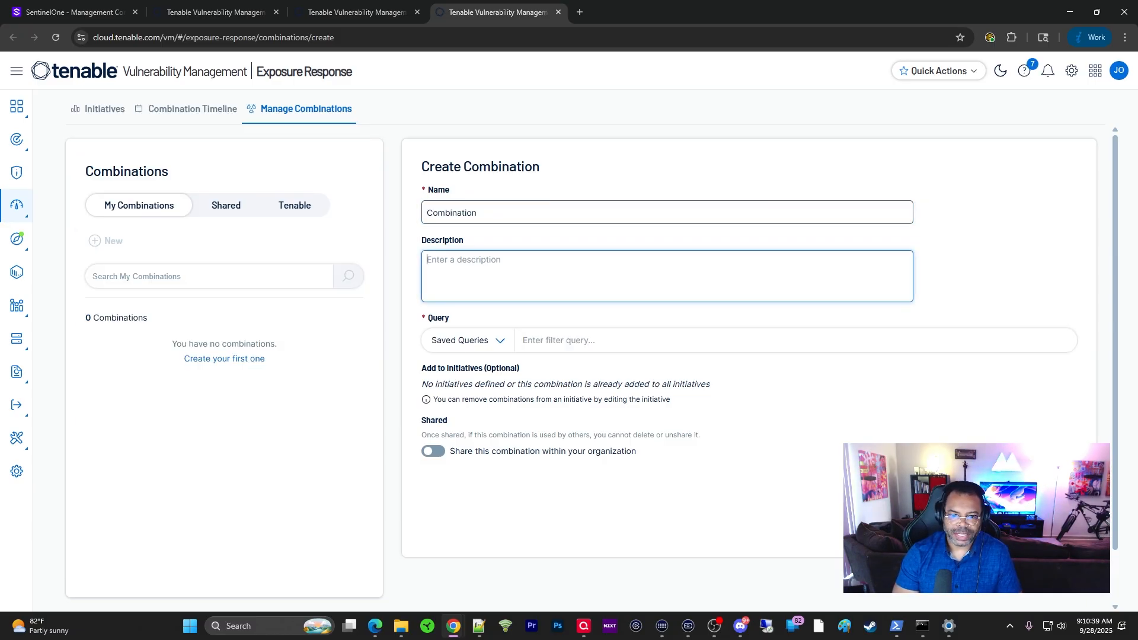
{"action": "type", "text": "Combination Description"}
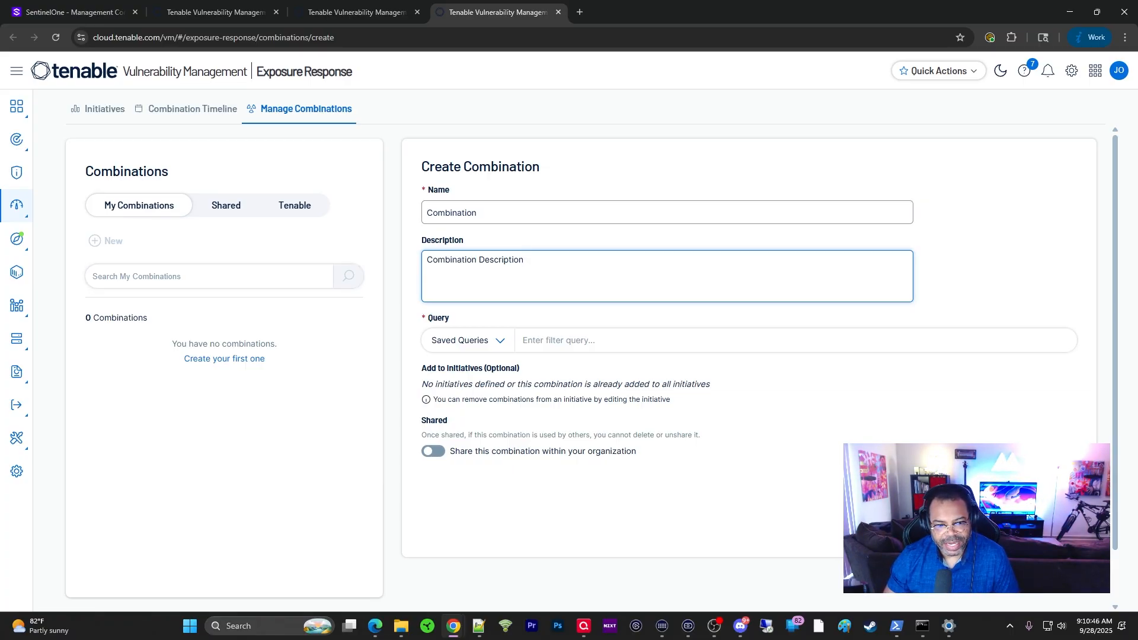
Check the combination's saved queries, and try out a VPR filter in its query before clearing it again.
{"action": "left_click", "coordinate": [468, 340]}
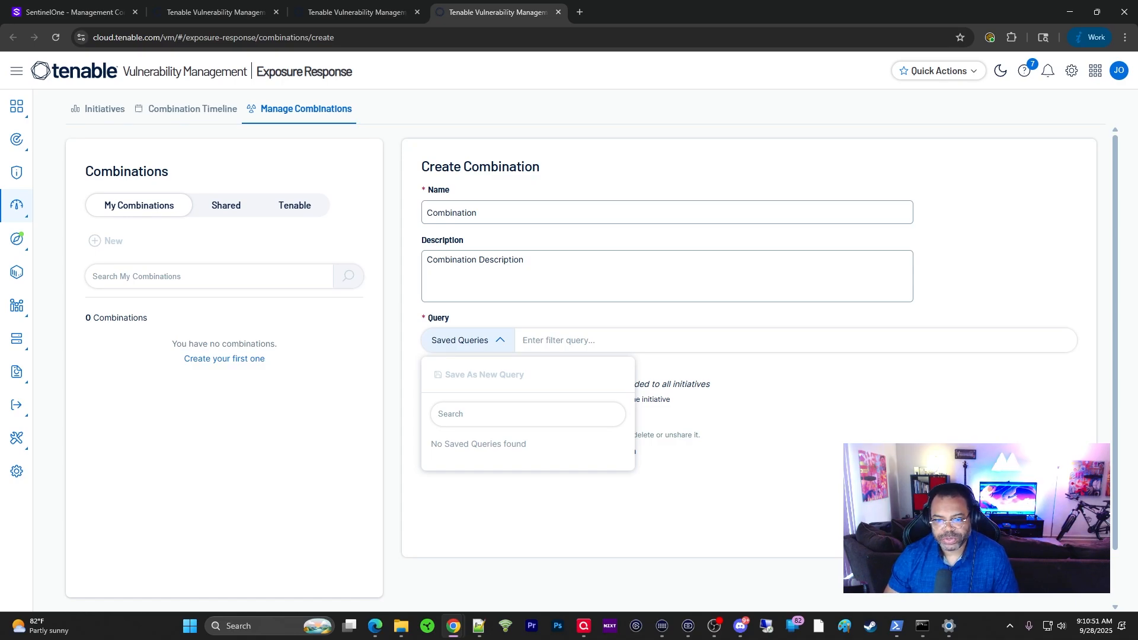
{"action": "left_click", "coordinate": [467, 341]}
{"action": "left_click", "coordinate": [584, 341]}
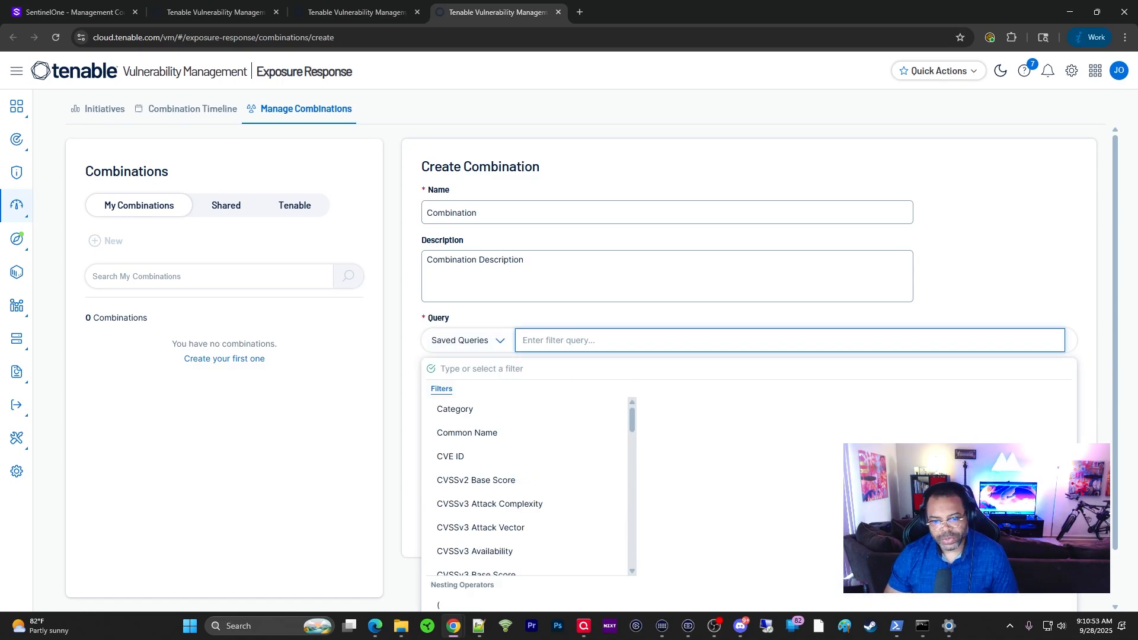
{"action": "scroll", "coordinate": [503, 444], "scroll_direction": "down", "scroll_amount": 8}
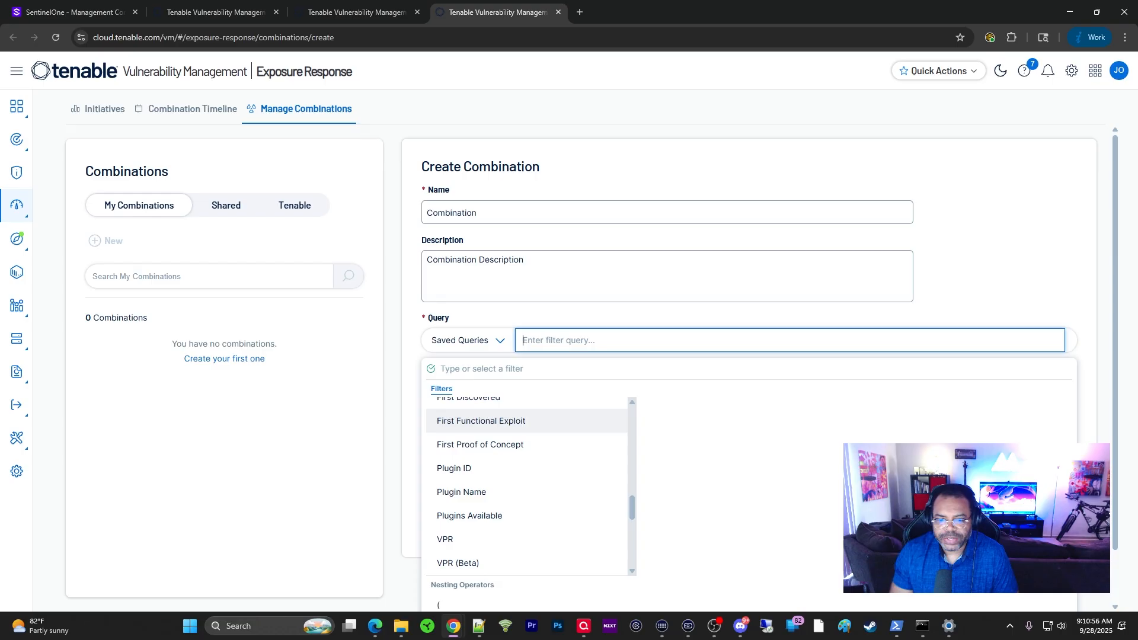
{"action": "scroll", "coordinate": [504, 421], "scroll_direction": "down", "scroll_amount": 2}
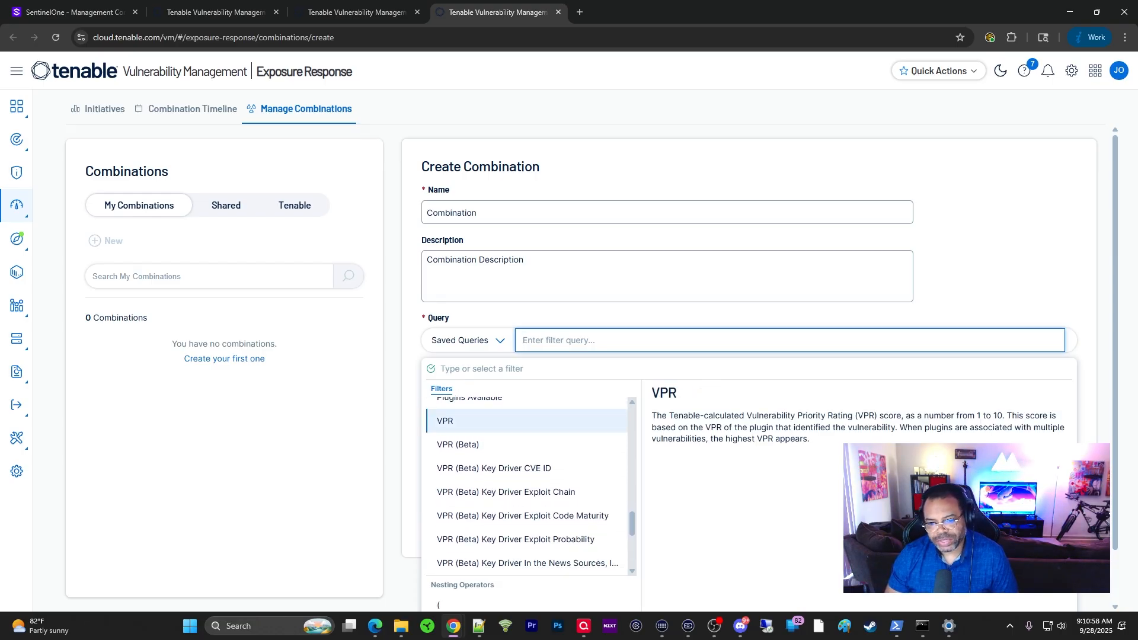
{"action": "left_click", "coordinate": [445, 421]}
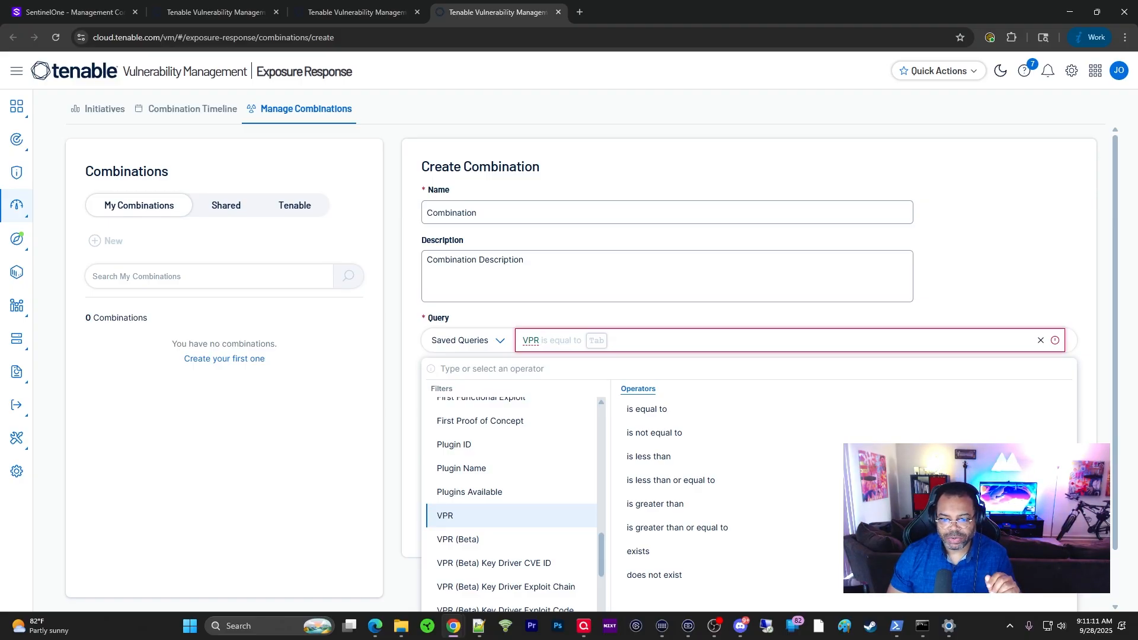
{"action": "key", "text": "BackSpace"}
{"action": "key", "text": "BackSpace"}
{"action": "key", "text": "BackSpace"}
{"action": "key", "text": "BackSpace"}
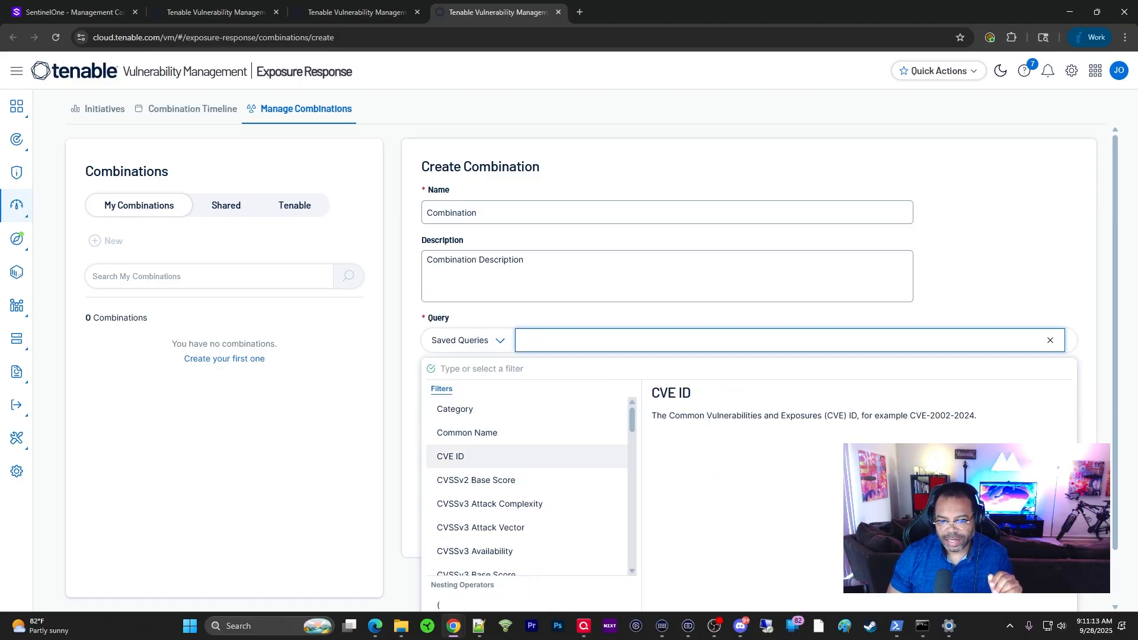
{"action": "scroll", "coordinate": [527, 494], "scroll_direction": "down", "scroll_amount": 1}
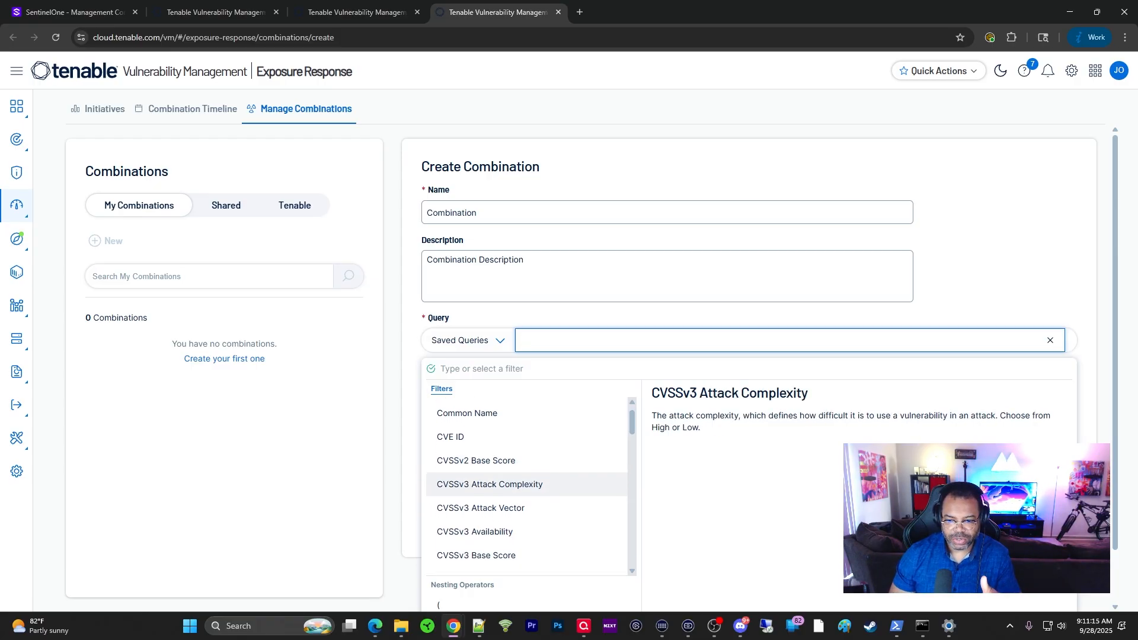
Examine the filters available for the combination query, from the general and CVSS filters down to the VPR filters.
{"action": "scroll", "coordinate": [527, 484], "scroll_direction": "down", "scroll_amount": 2}
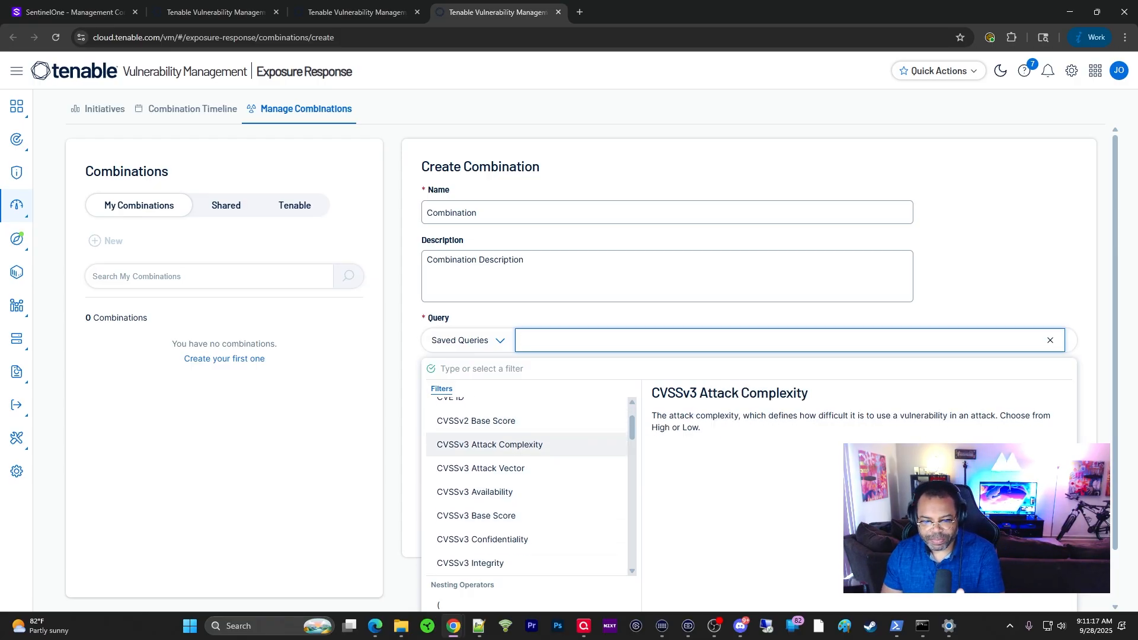
{"action": "scroll", "coordinate": [527, 534], "scroll_direction": "down", "scroll_amount": 3}
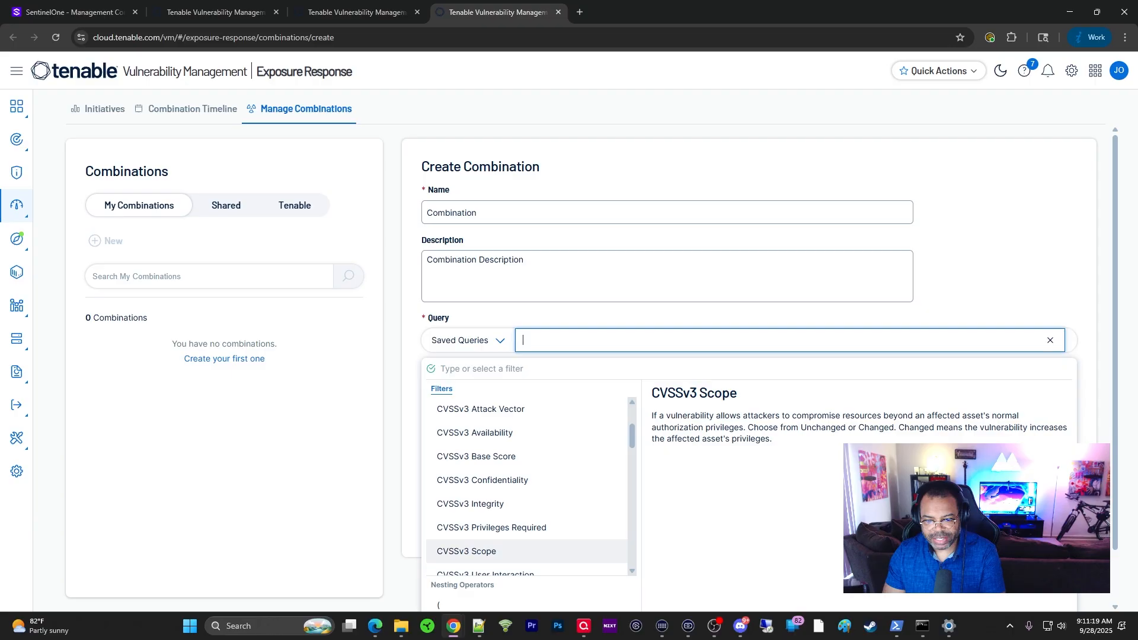
{"action": "scroll", "coordinate": [527, 533], "scroll_direction": "down", "scroll_amount": 12}
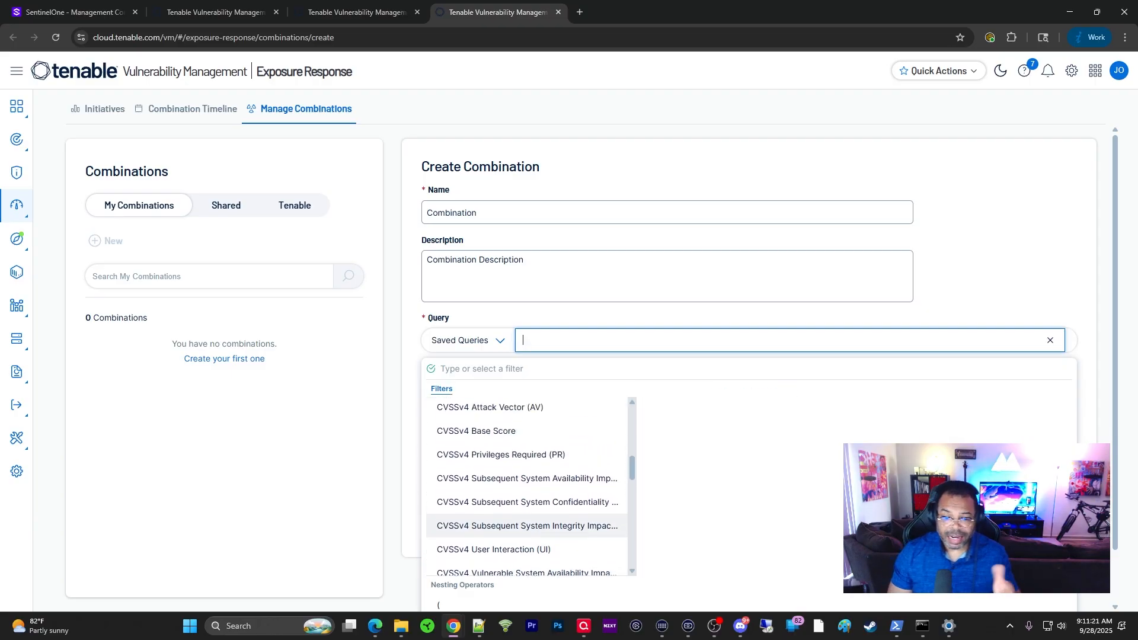
{"action": "scroll", "coordinate": [526, 486], "scroll_direction": "up", "scroll_amount": 5}
{"action": "scroll", "coordinate": [526, 487], "scroll_direction": "down", "scroll_amount": 2}
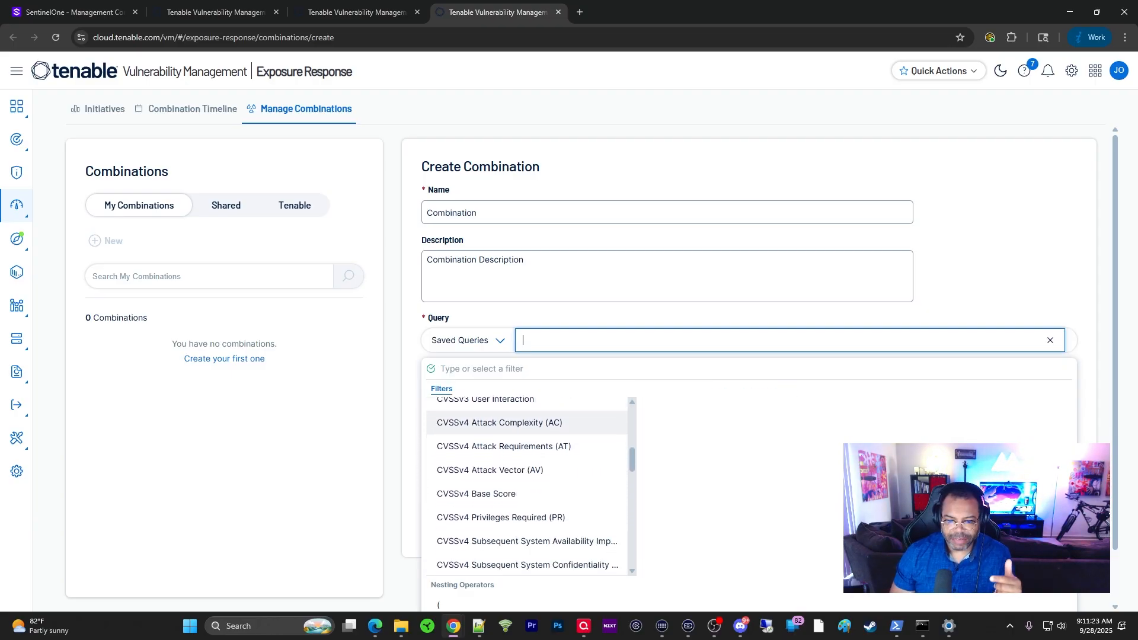
{"action": "scroll", "coordinate": [527, 462], "scroll_direction": "down", "scroll_amount": 3}
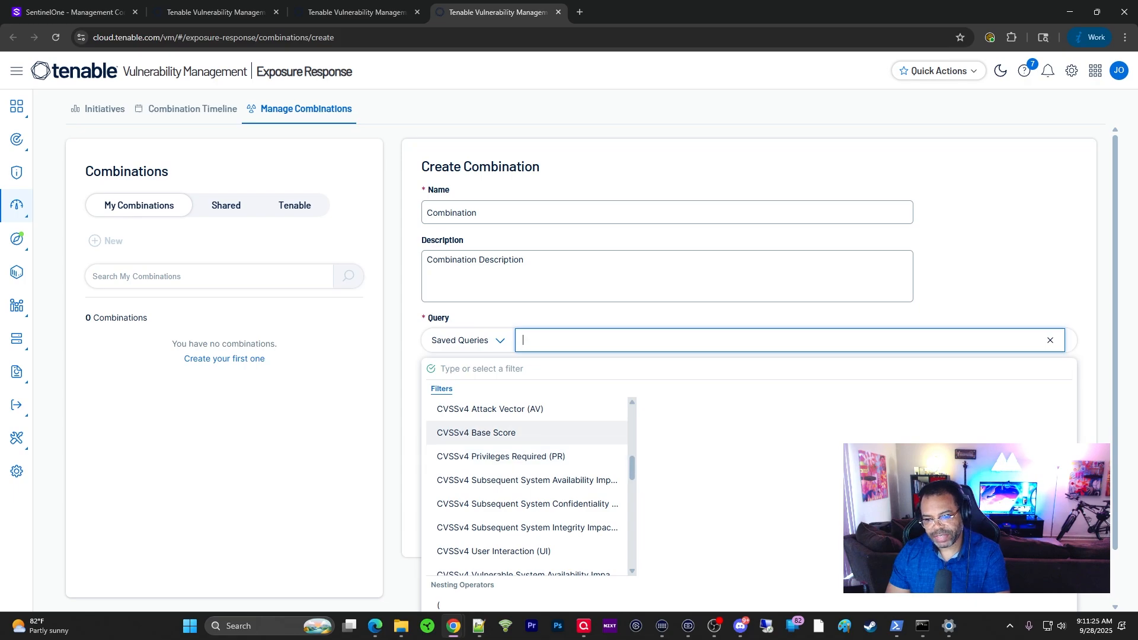
{"action": "scroll", "coordinate": [527, 451], "scroll_direction": "up", "scroll_amount": 5}
{"action": "scroll", "coordinate": [526, 457], "scroll_direction": "up", "scroll_amount": 5}
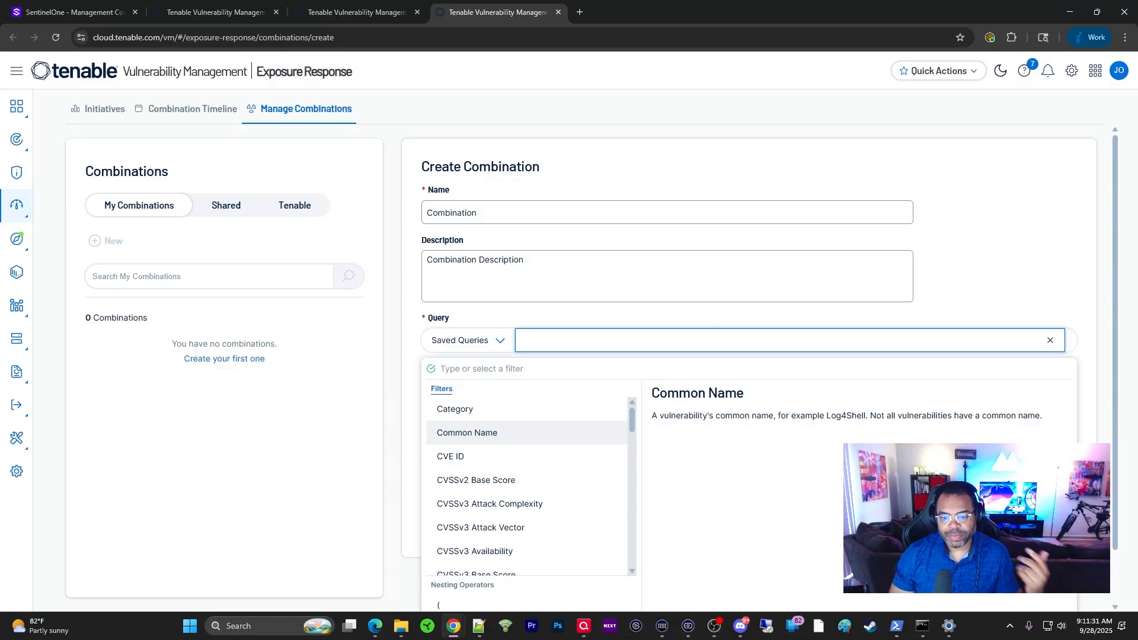
{"action": "scroll", "coordinate": [527, 475], "scroll_direction": "down", "scroll_amount": 1}
{"action": "scroll", "coordinate": [526, 475], "scroll_direction": "down", "scroll_amount": 3}
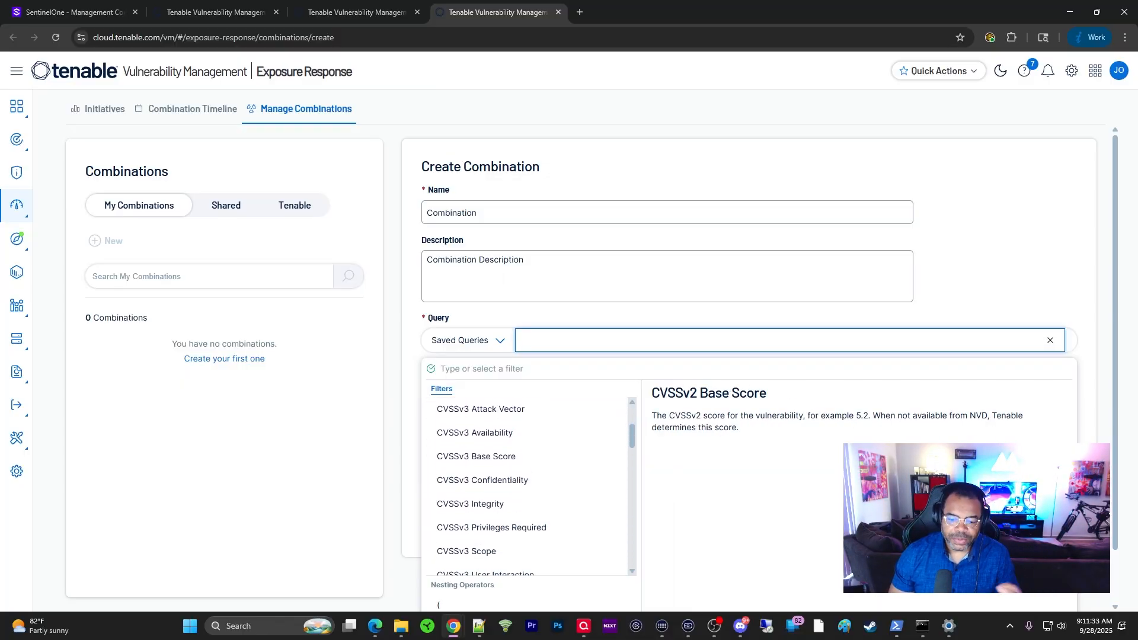
{"action": "scroll", "coordinate": [526, 474], "scroll_direction": "down", "scroll_amount": 8}
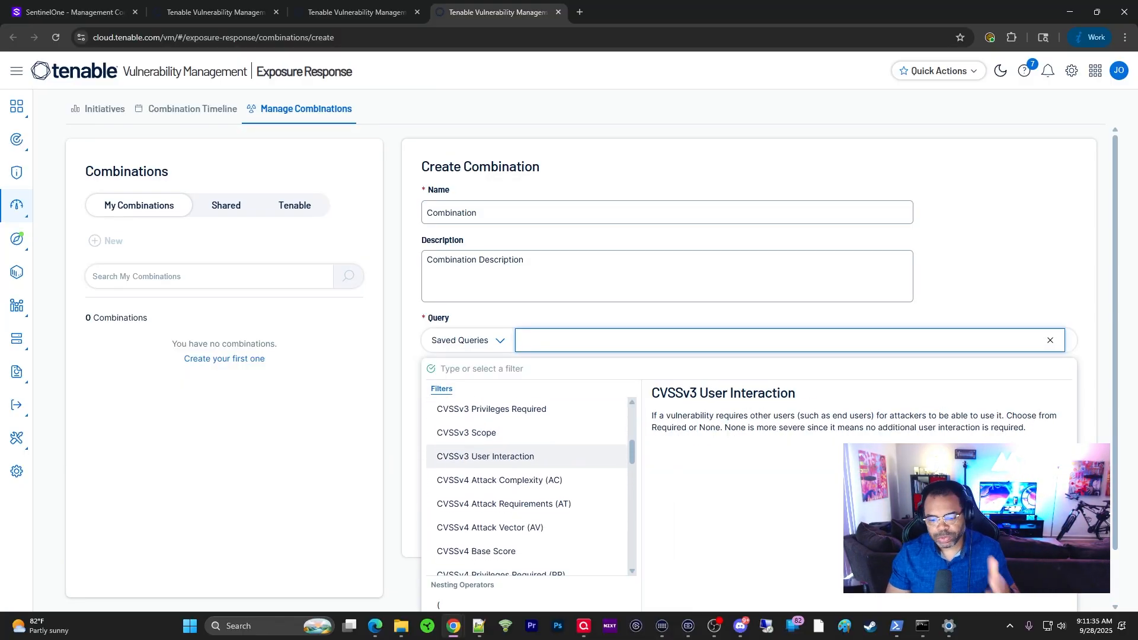
{"action": "scroll", "coordinate": [526, 469], "scroll_direction": "down", "scroll_amount": 2}
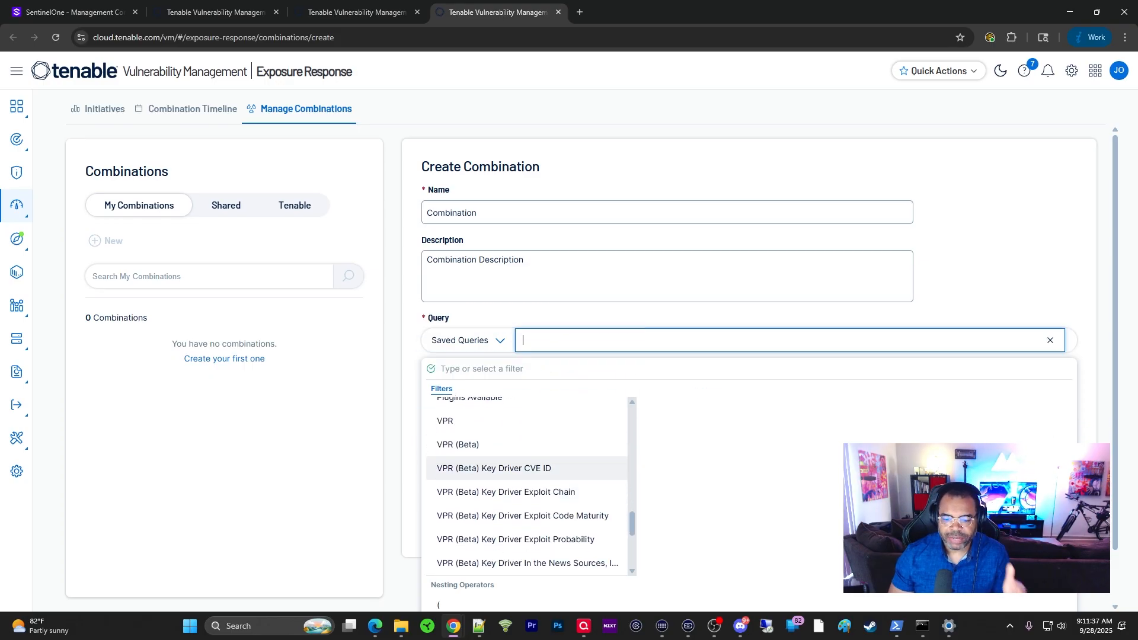
Add a query condition requiring VPR to be greater than 10.
{"action": "left_click", "coordinate": [468, 421]}
{"action": "left_click_drag", "start_coordinate": [437, 444], "coordinate": [480, 445]}
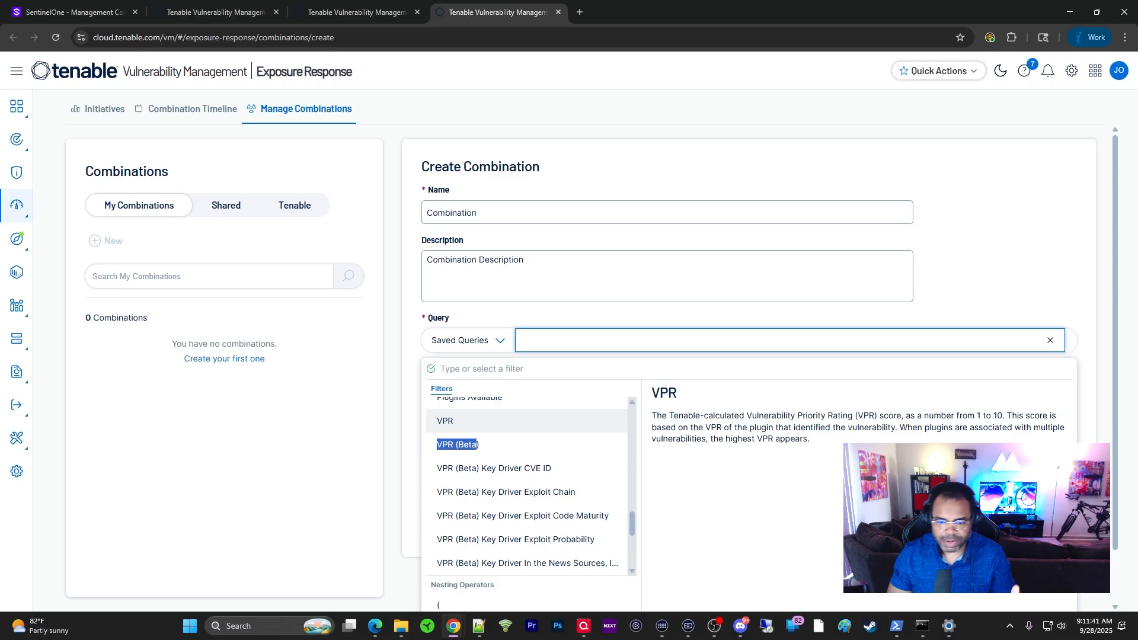
{"action": "left_click", "coordinate": [446, 421]}
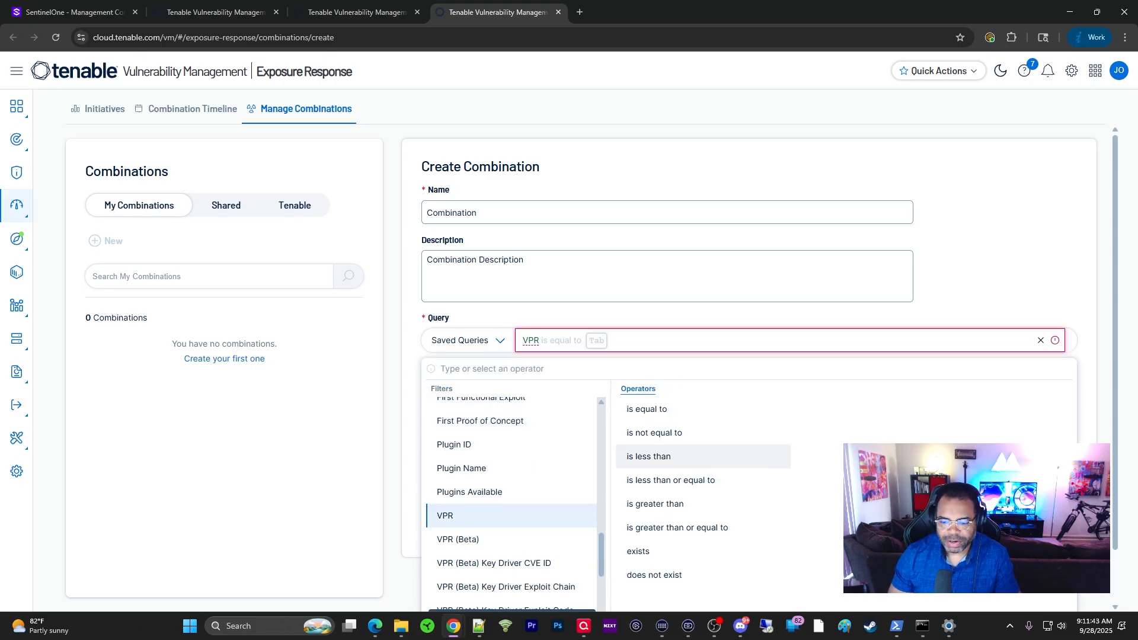
{"action": "key", "text": "Return"}
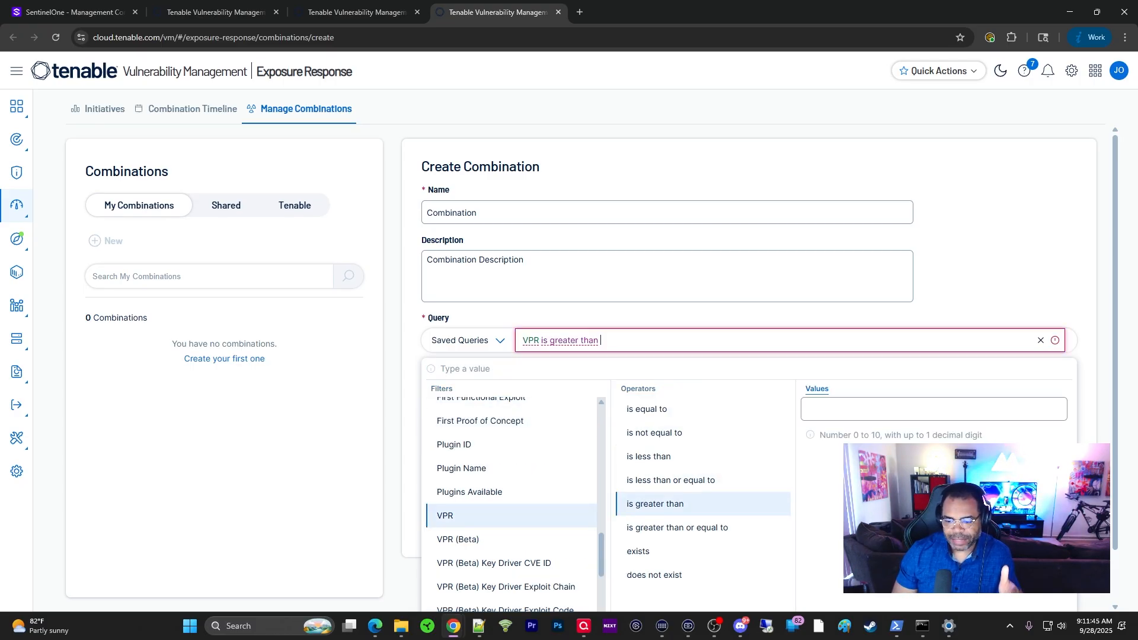
{"action": "left_click", "coordinate": [860, 410]}
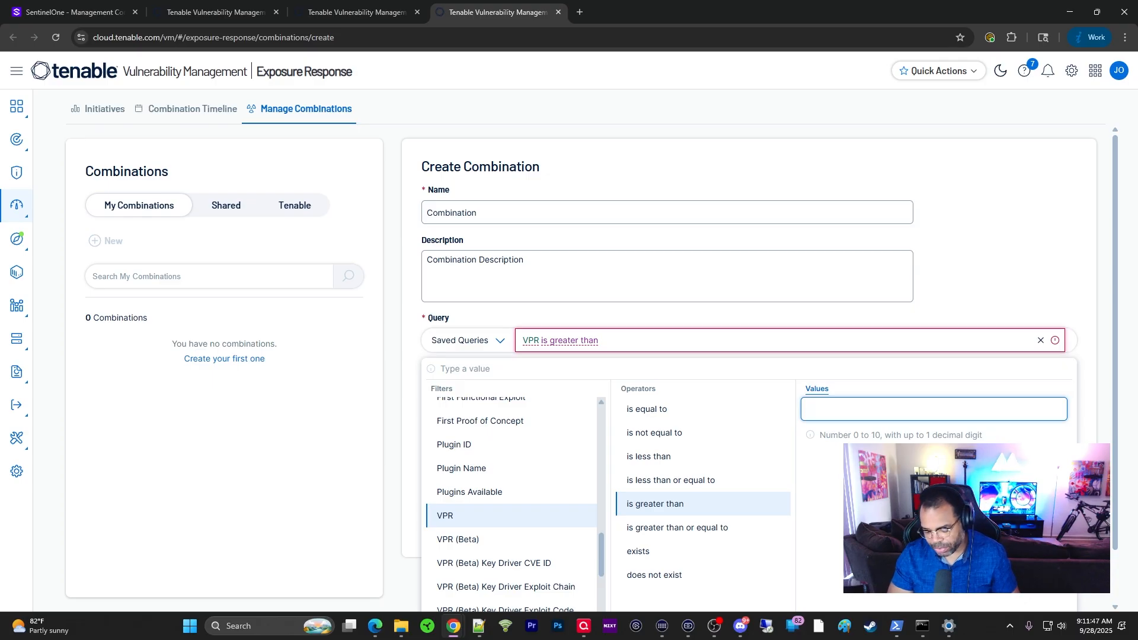
{"action": "type", "text": "10"}
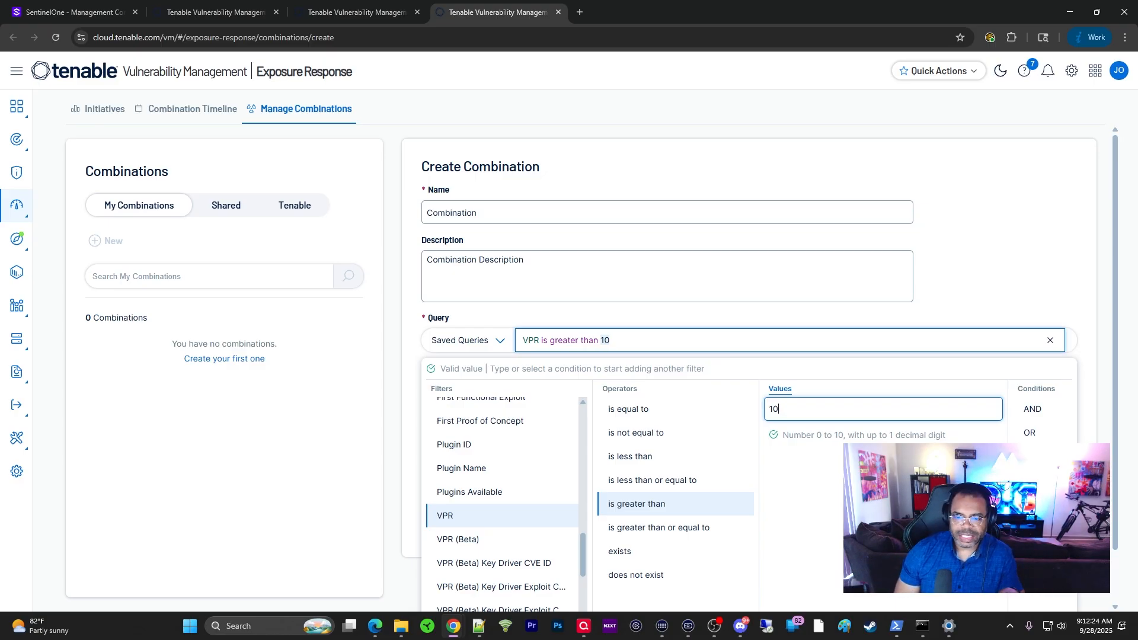
Add an AND condition with Exploit Maturity equal to High or Functional, and save the combination.
{"action": "left_click", "coordinate": [1033, 409]}
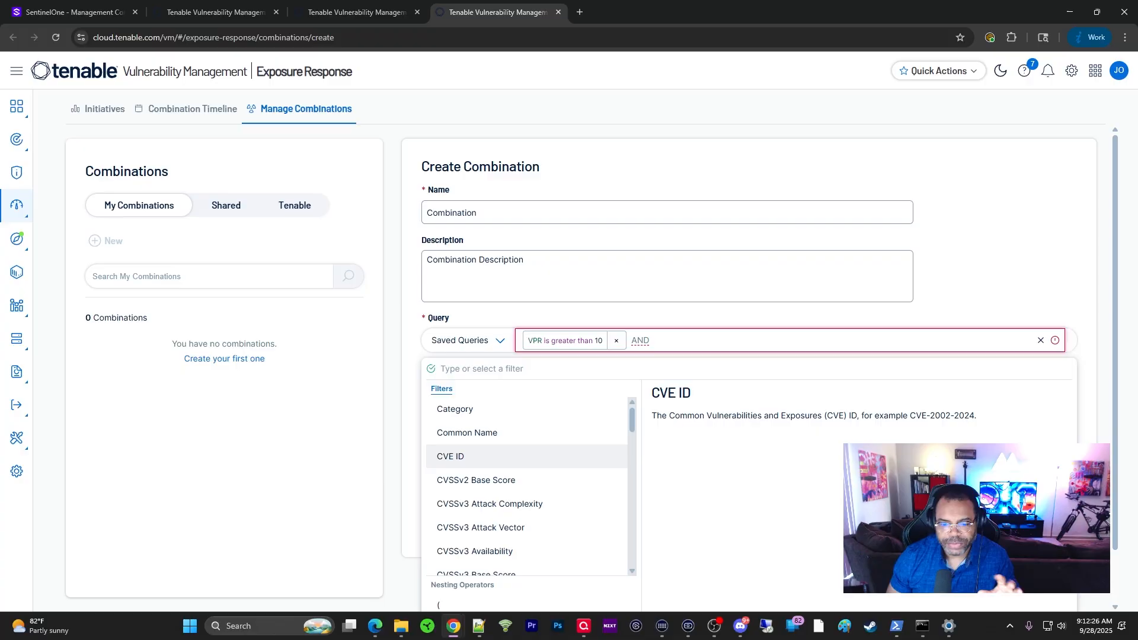
{"action": "scroll", "coordinate": [527, 483], "scroll_direction": "down", "scroll_amount": 7}
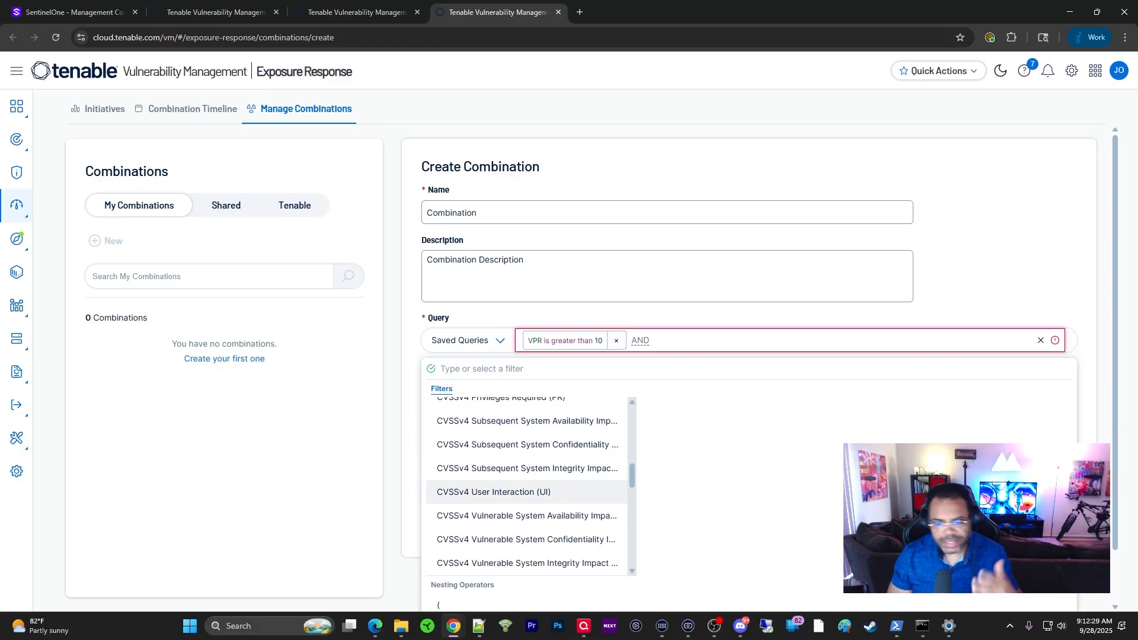
{"action": "scroll", "coordinate": [526, 483], "scroll_direction": "down", "scroll_amount": 1}
{"action": "scroll", "coordinate": [527, 483], "scroll_direction": "down", "scroll_amount": 2}
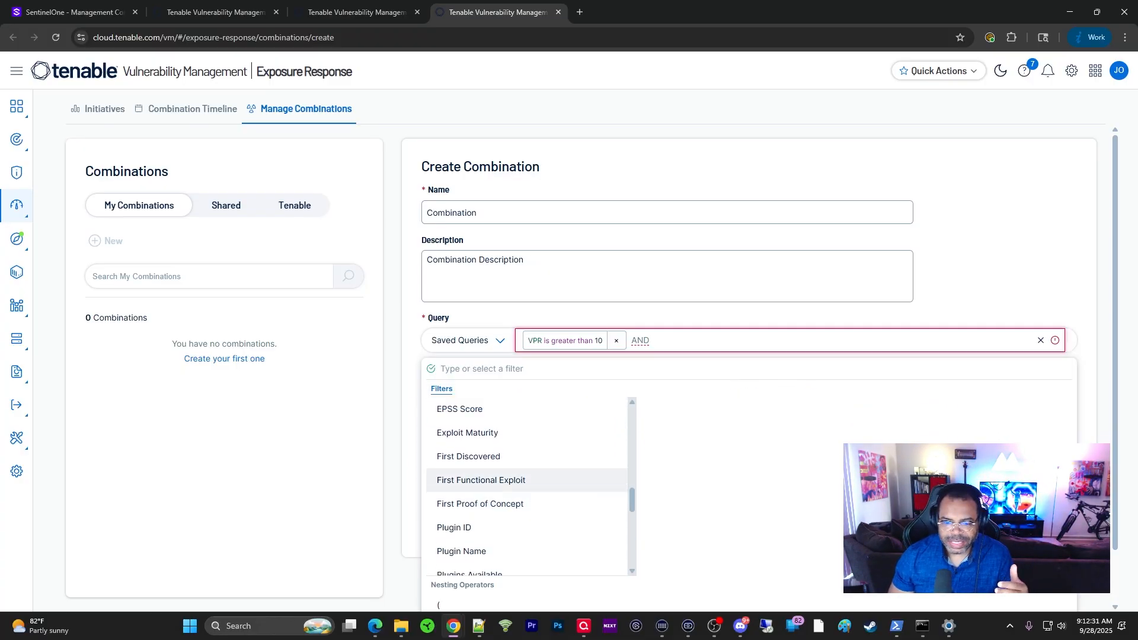
{"action": "left_click", "coordinate": [468, 432]}
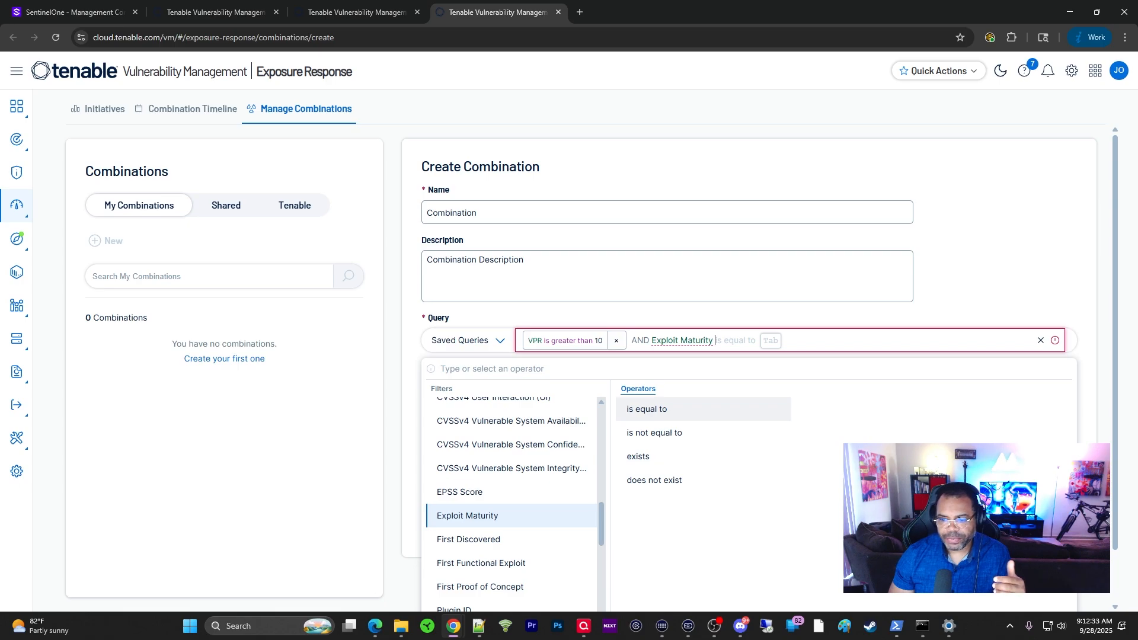
{"action": "left_click", "coordinate": [648, 409]}
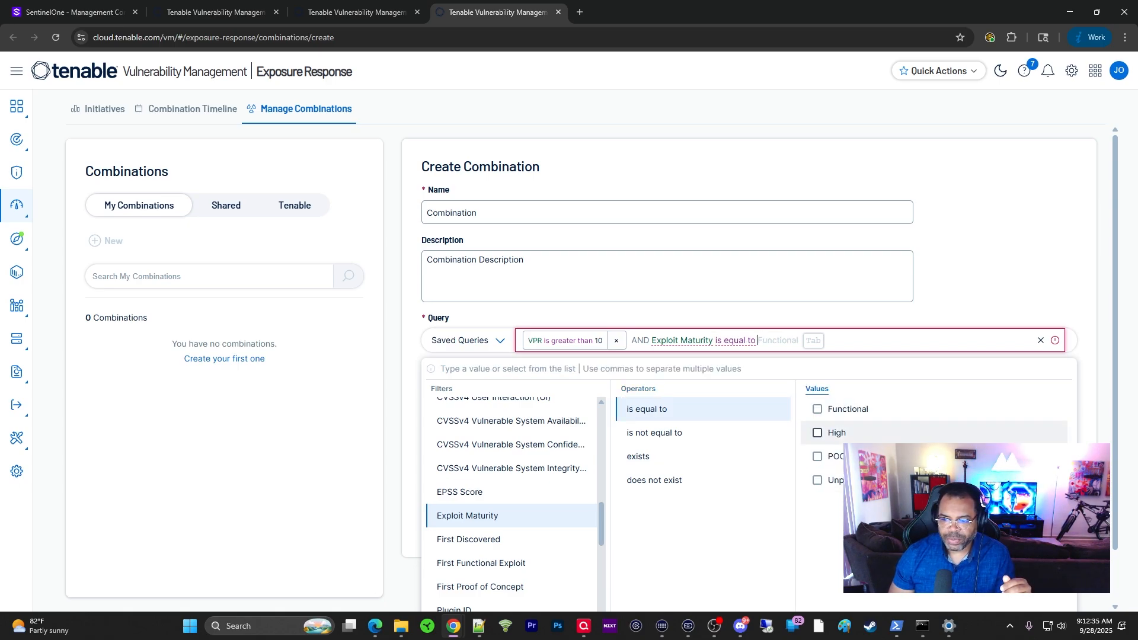
{"action": "left_click", "coordinate": [818, 432]}
{"action": "left_click", "coordinate": [811, 409]}
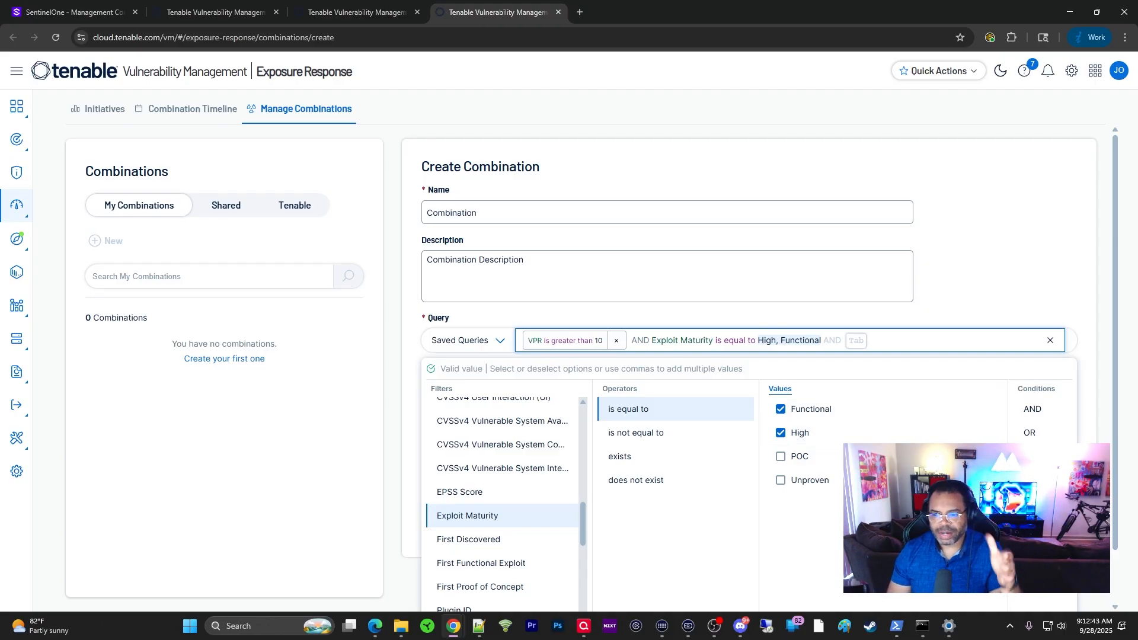
{"action": "key", "text": "Return"}
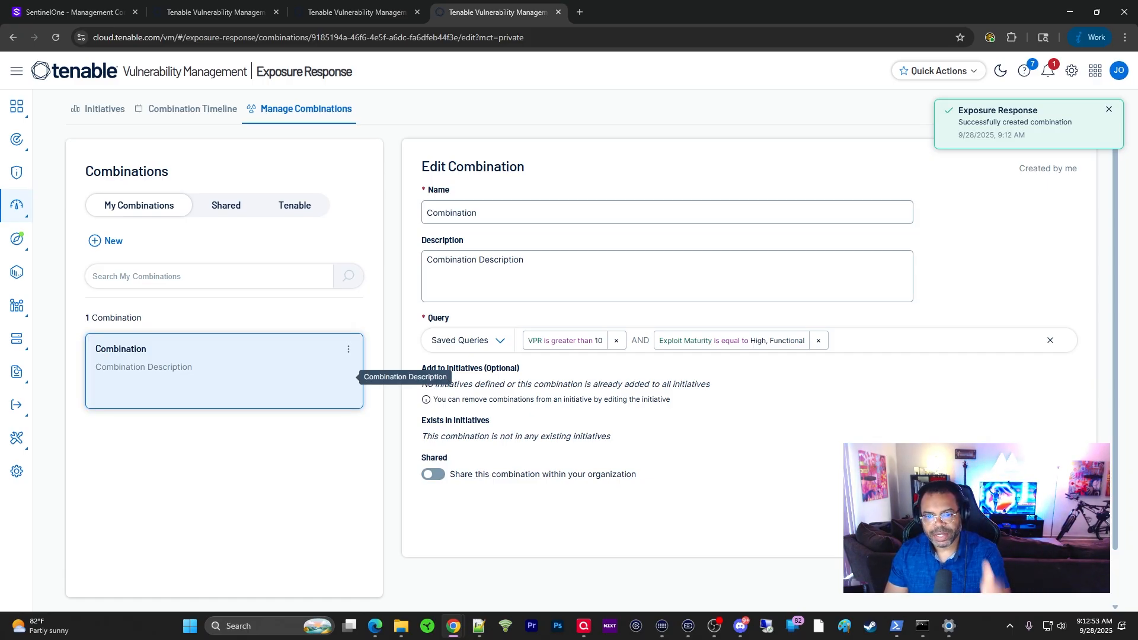
Start a new initiative named "Iniitiative" with the description "Description".
{"action": "left_click", "coordinate": [98, 109]}
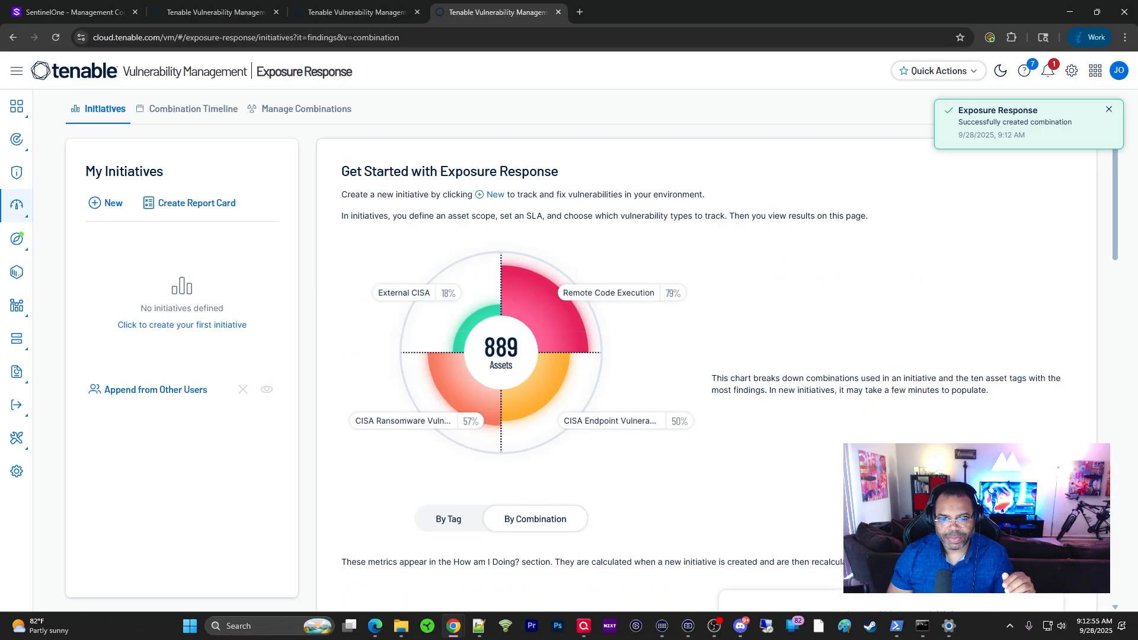
{"action": "left_click", "coordinate": [105, 203]}
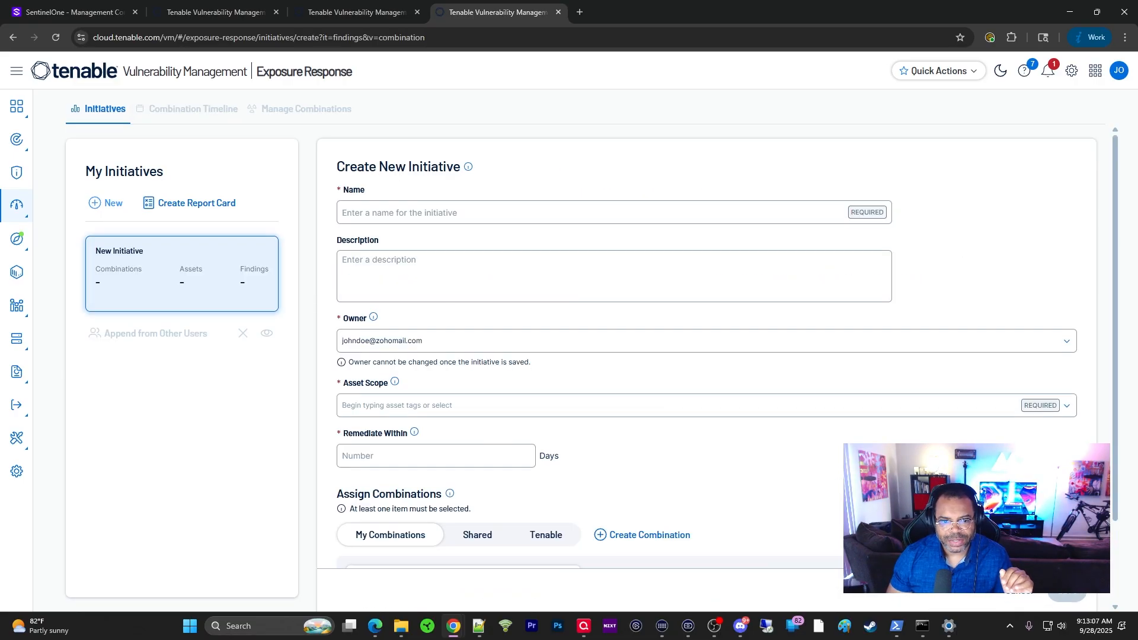
{"action": "left_click", "coordinate": [399, 213]}
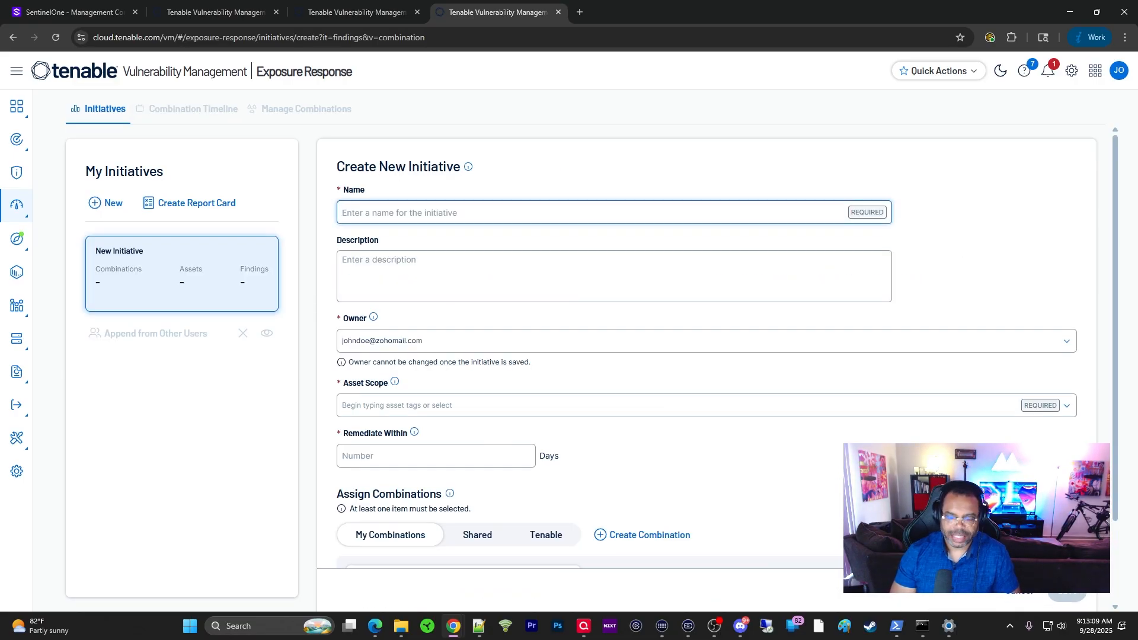
{"action": "type", "text": "Iniitiative"}
{"action": "key", "text": "Tab"}
{"action": "type", "text": "De"}
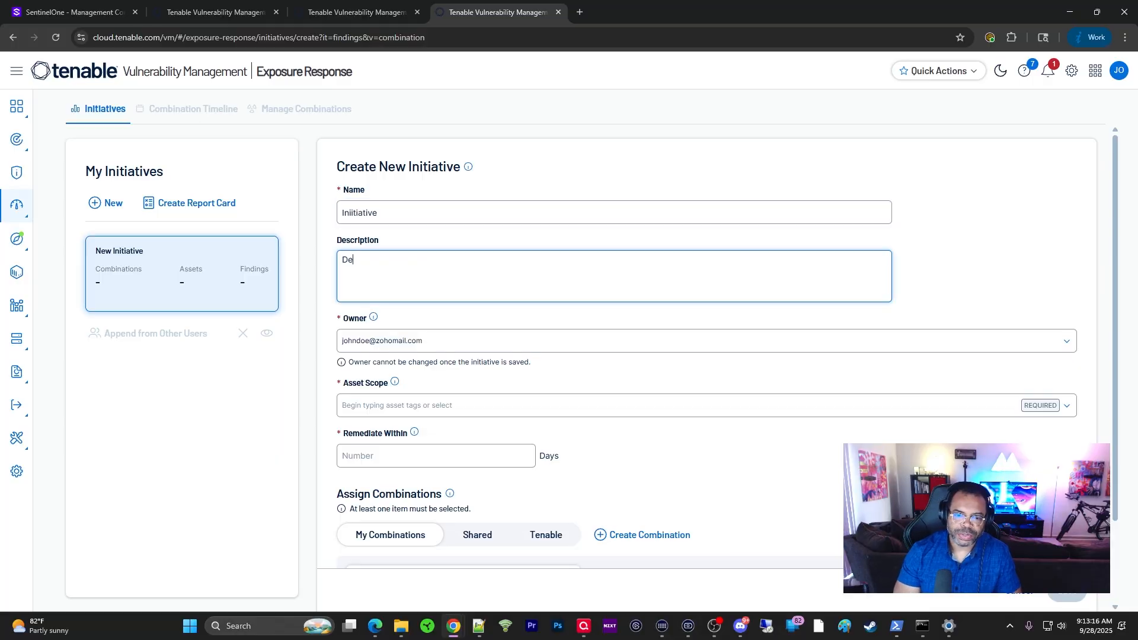
{"action": "type", "text": "scription"}
Set the new initiative's asset scope to Tenant:CMP and its remediation deadline to 7 days.
{"action": "left_click", "coordinate": [427, 405]}
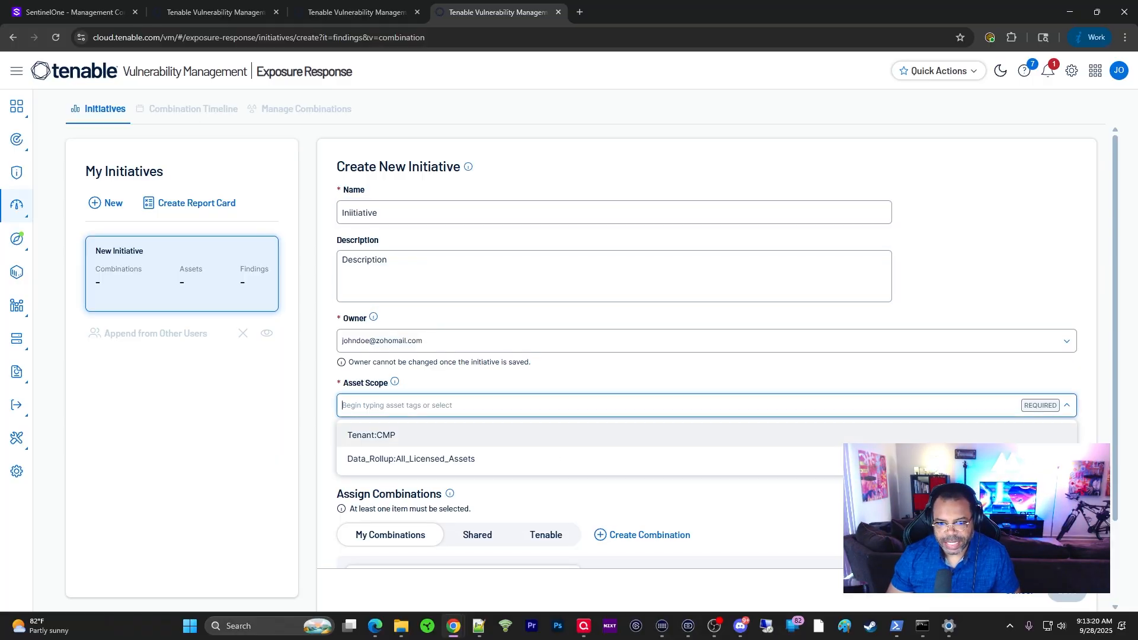
{"action": "left_click", "coordinate": [415, 436]}
{"action": "left_click", "coordinate": [643, 493]}
{"action": "scroll", "coordinate": [643, 475], "scroll_direction": "down", "scroll_amount": 2}
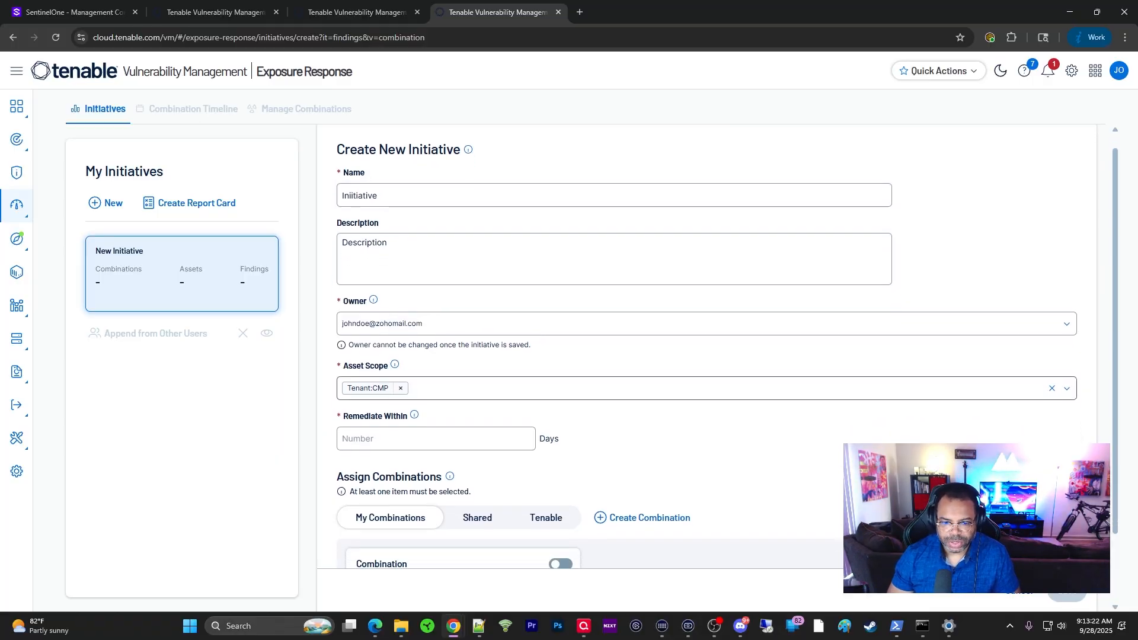
{"action": "left_click", "coordinate": [427, 354]}
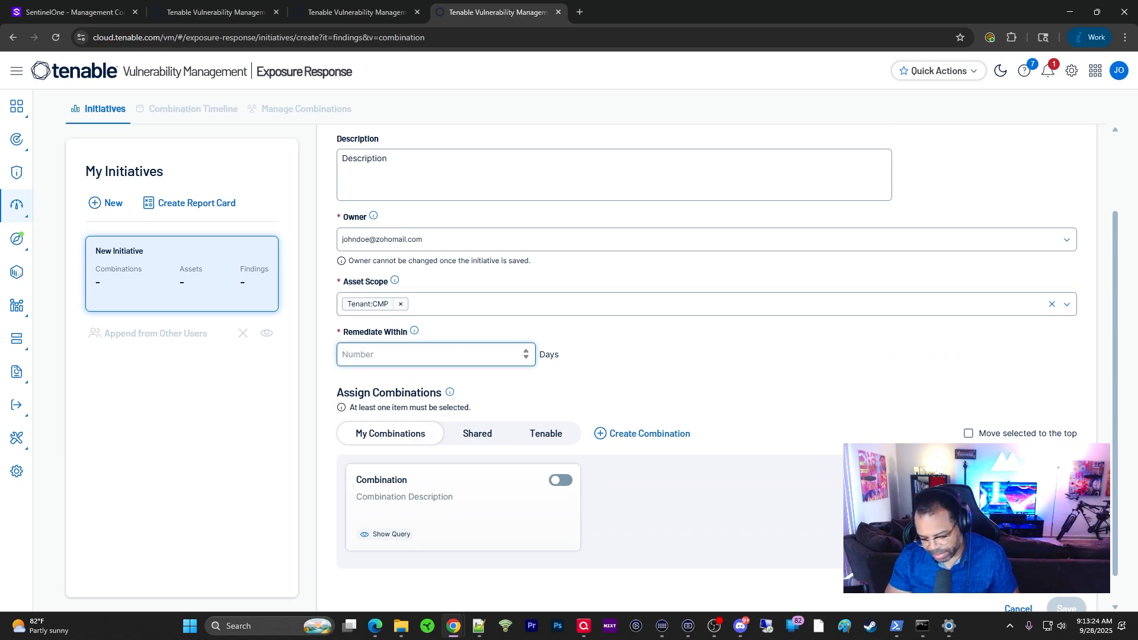
{"action": "type", "text": "7"}
{"action": "left_click", "coordinate": [706, 304]}
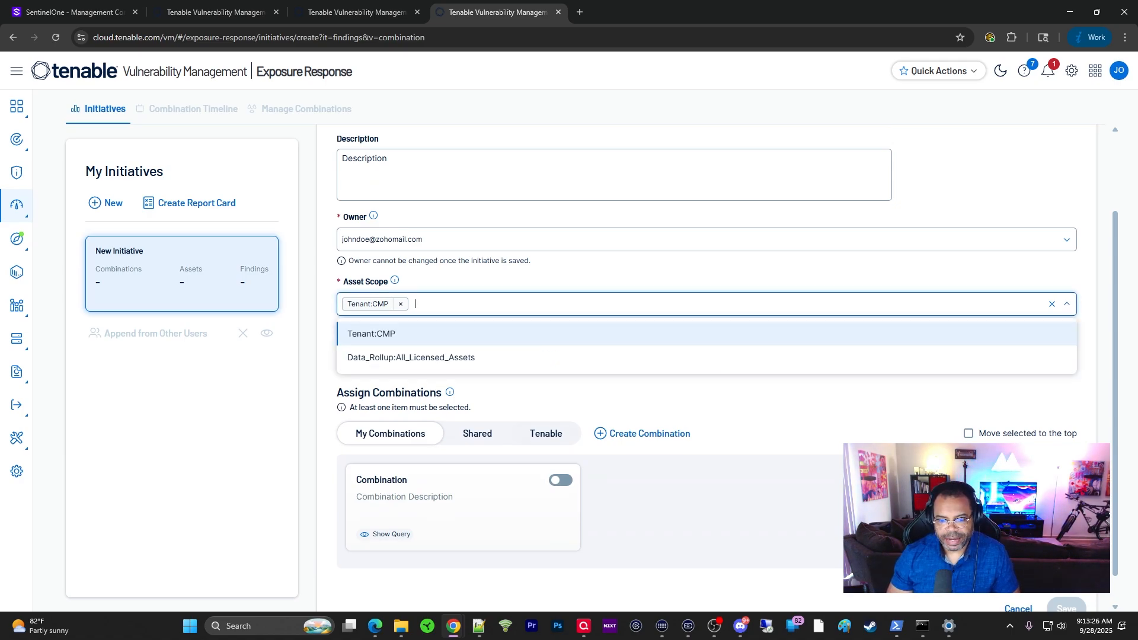
{"action": "scroll", "coordinate": [705, 355], "scroll_direction": "down", "scroll_amount": 1}
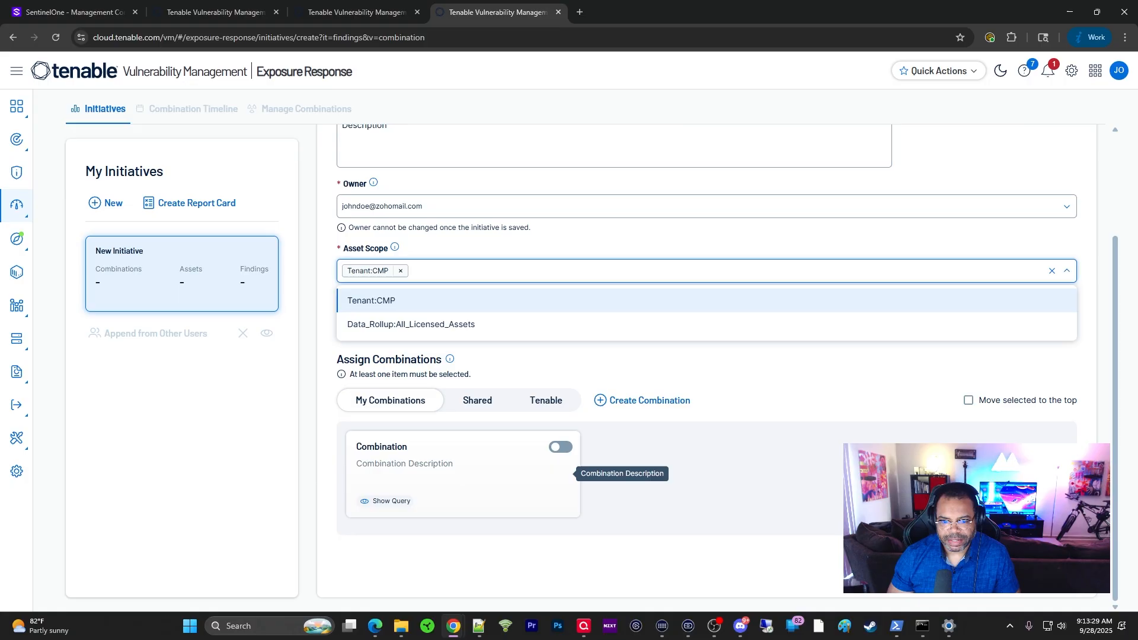
{"action": "left_click", "coordinate": [670, 475]}
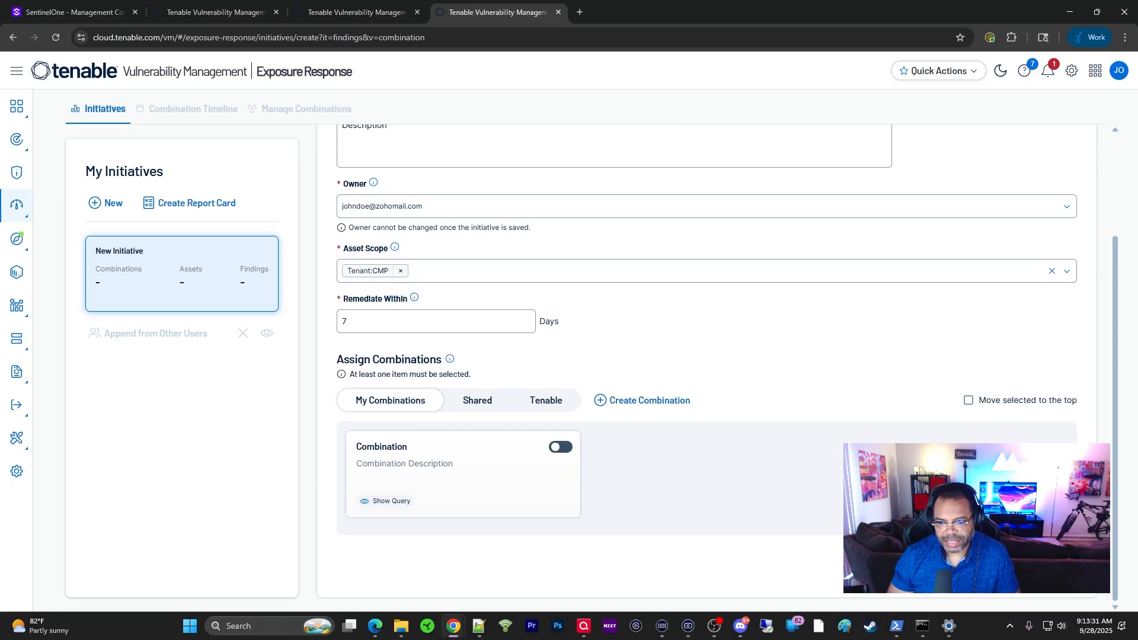
Assign the custom combination named "Combination" to the initiative and save the initiative.
{"action": "left_click", "coordinate": [561, 447]}
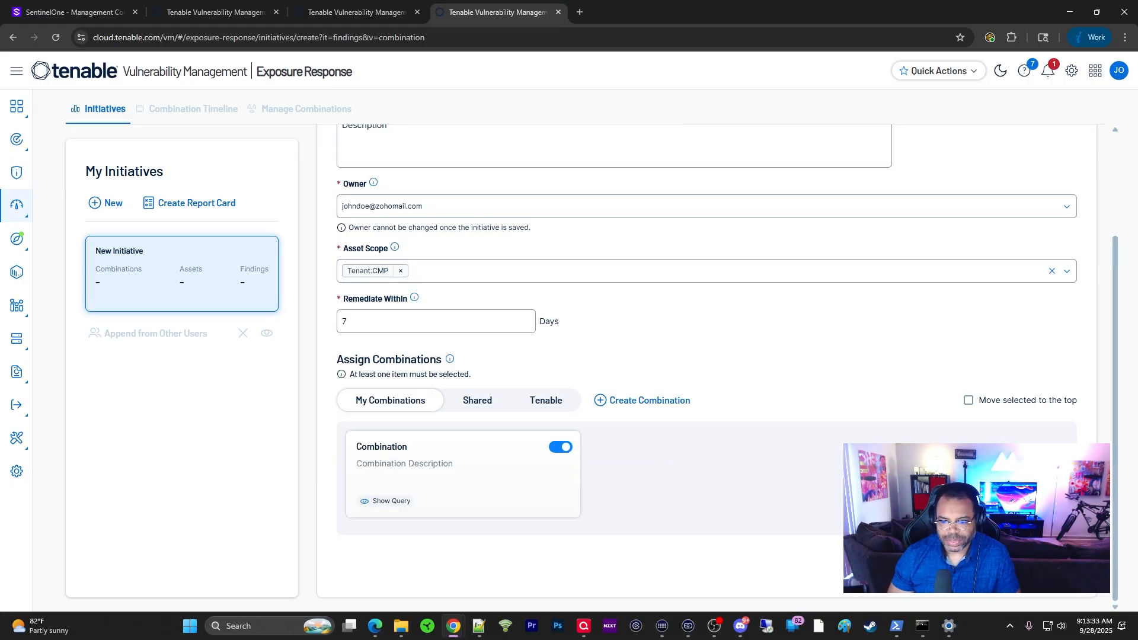
{"action": "left_click", "coordinate": [560, 447]}
{"action": "left_click", "coordinate": [560, 447]}
{"action": "left_click", "coordinate": [561, 447]}
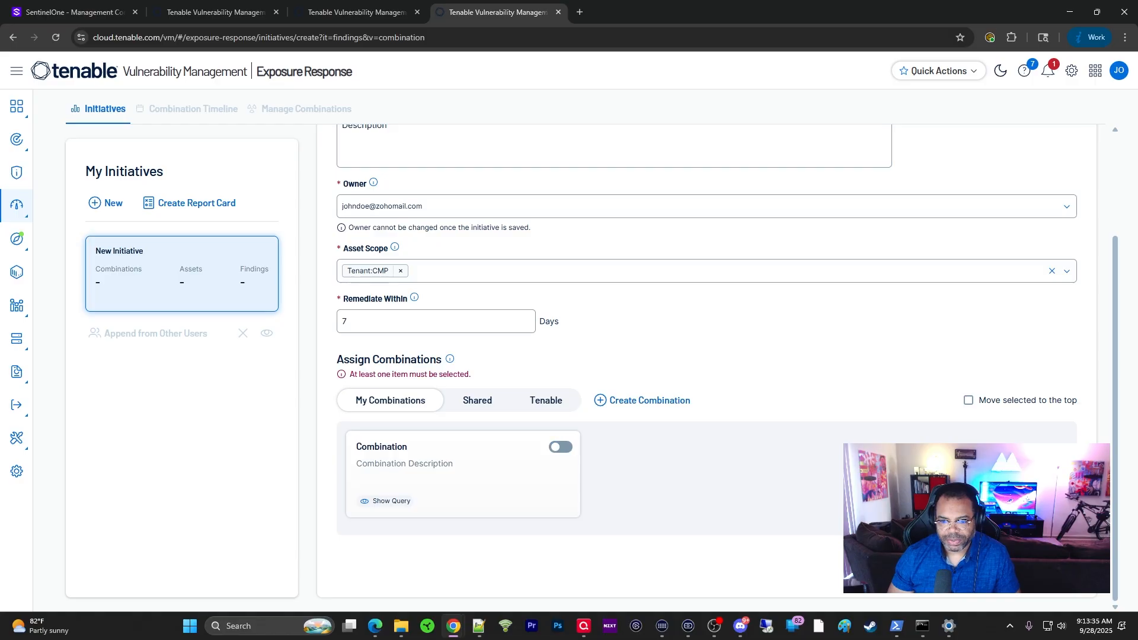
{"action": "left_click", "coordinate": [561, 447]}
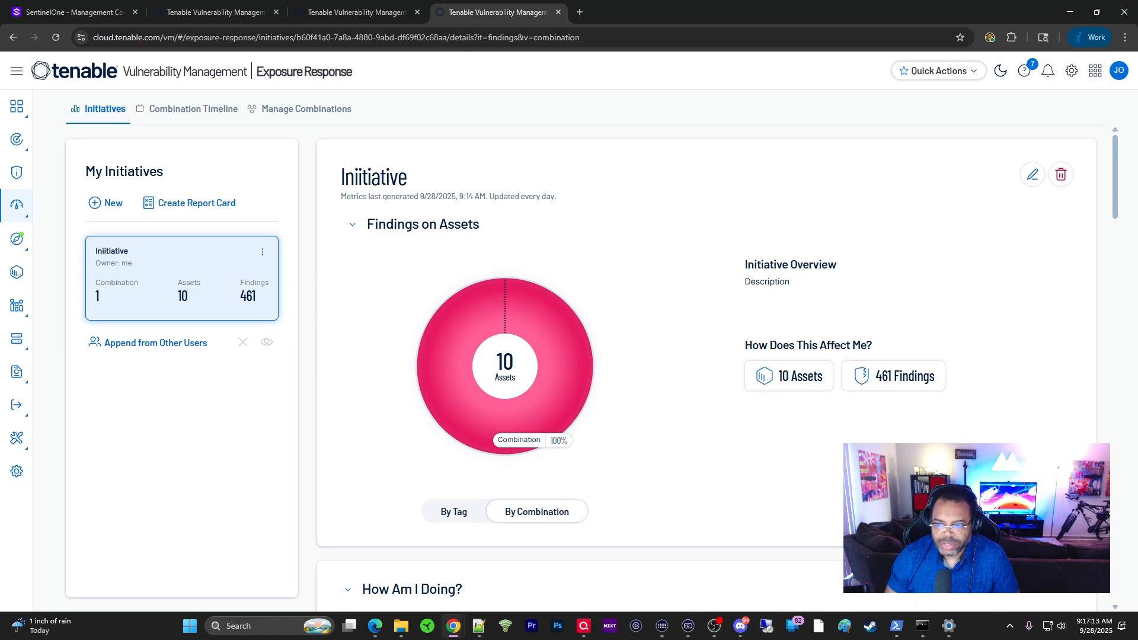
Examine the initiative's How Am I Doing? metrics on vulnerability age, remediation time and percentage remediated, plus the New Findings vs. Remediations chart.
{"action": "scroll", "coordinate": [706, 374], "scroll_direction": "down", "scroll_amount": 2}
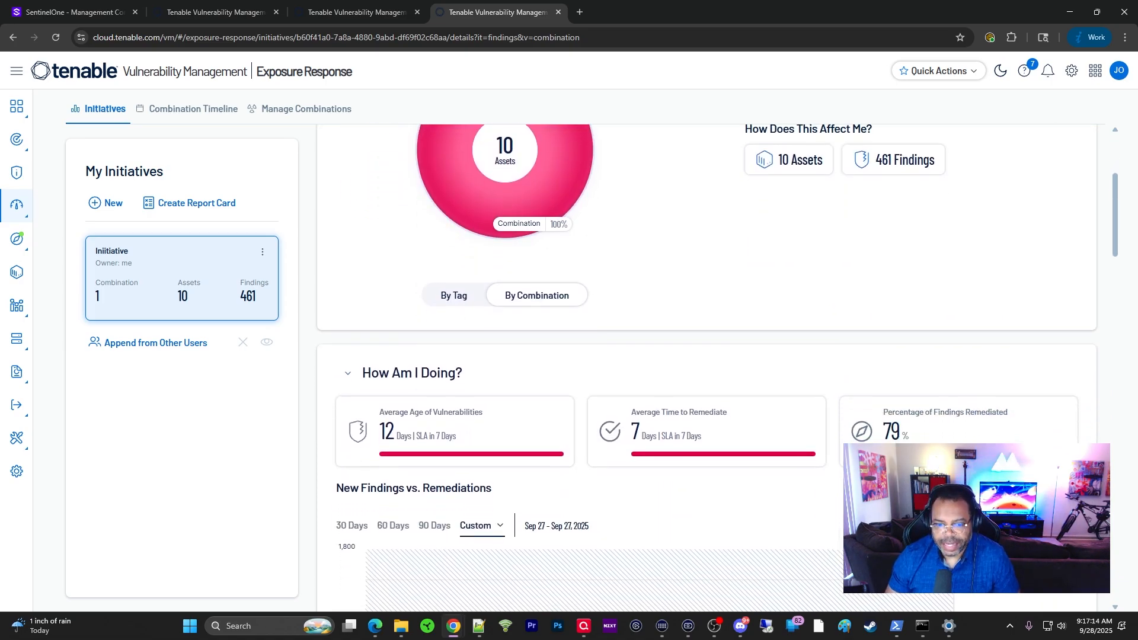
{"action": "scroll", "coordinate": [706, 368], "scroll_direction": "down", "scroll_amount": 2}
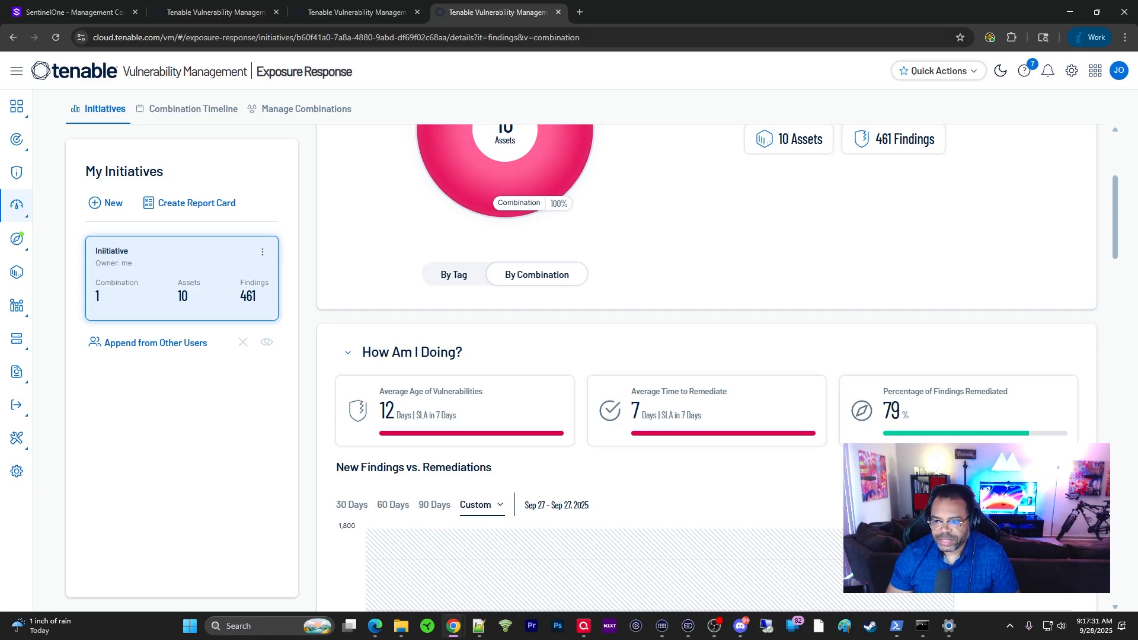
{"action": "scroll", "coordinate": [707, 367], "scroll_direction": "down", "scroll_amount": 1}
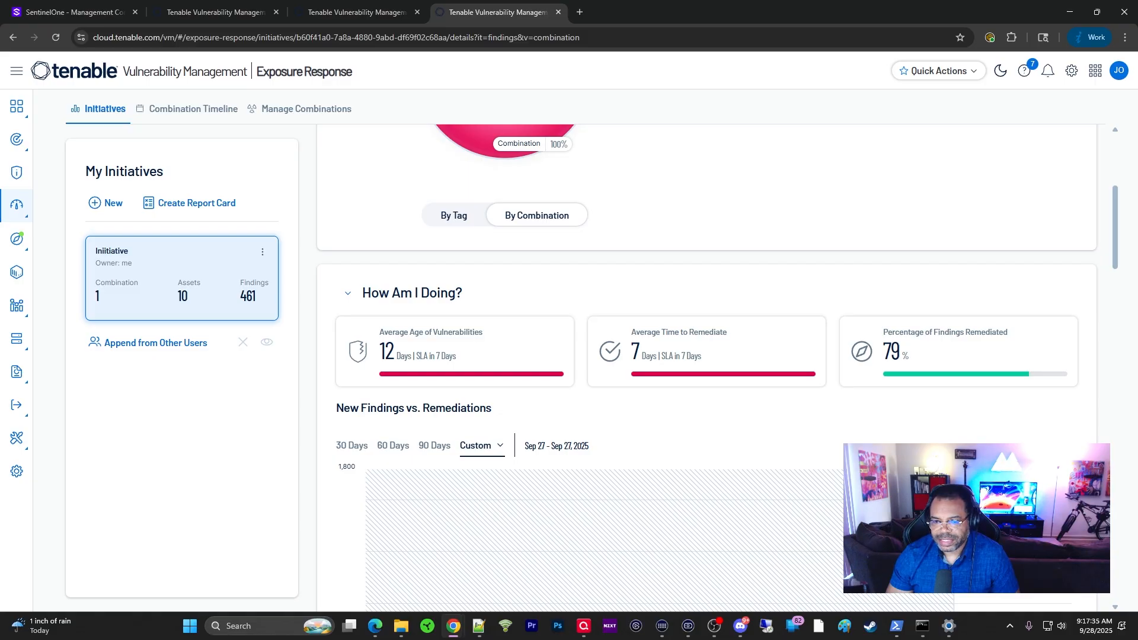
{"action": "scroll", "coordinate": [707, 367], "scroll_direction": "down", "scroll_amount": 1}
{"action": "scroll", "coordinate": [707, 367], "scroll_direction": "down", "scroll_amount": 2}
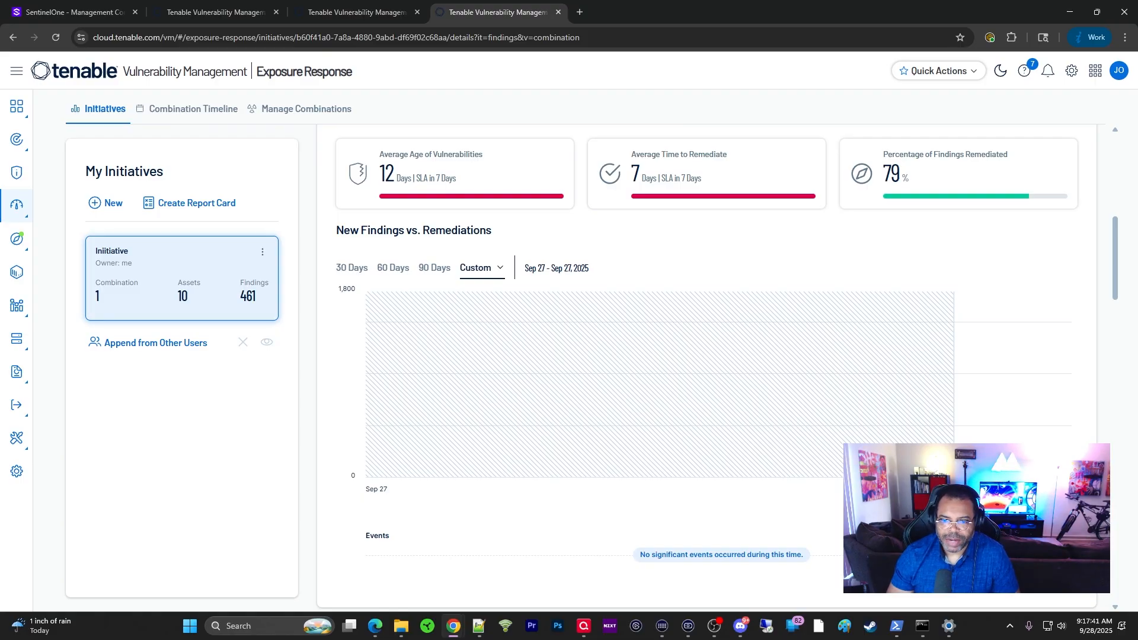
{"action": "scroll", "coordinate": [707, 368], "scroll_direction": "up", "scroll_amount": 1}
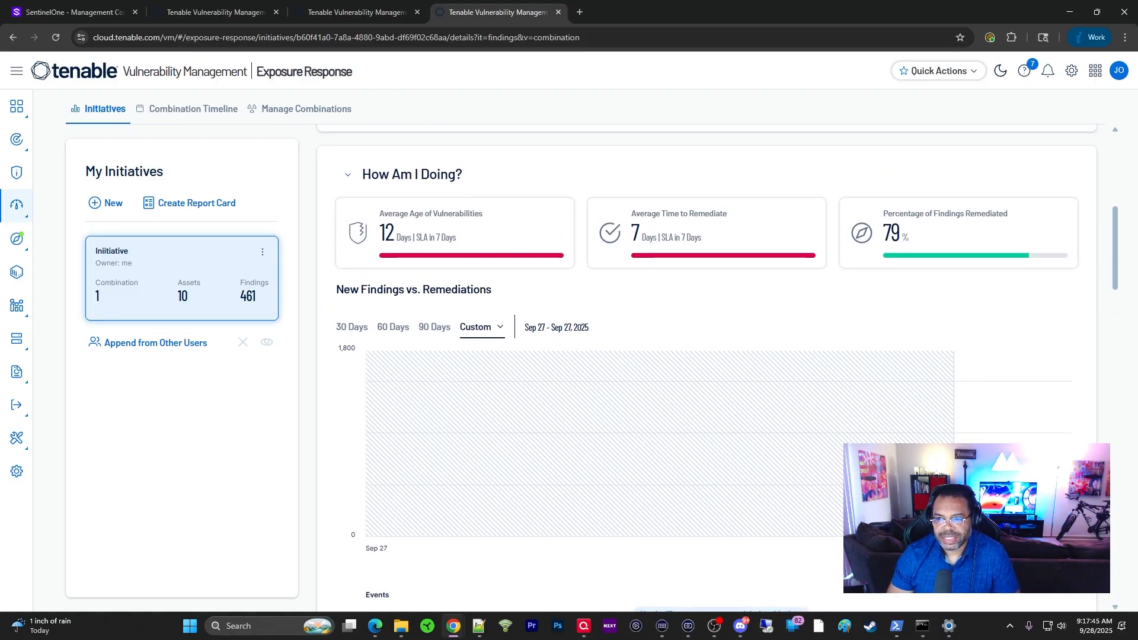
{"action": "scroll", "coordinate": [707, 368], "scroll_direction": "down", "scroll_amount": 2}
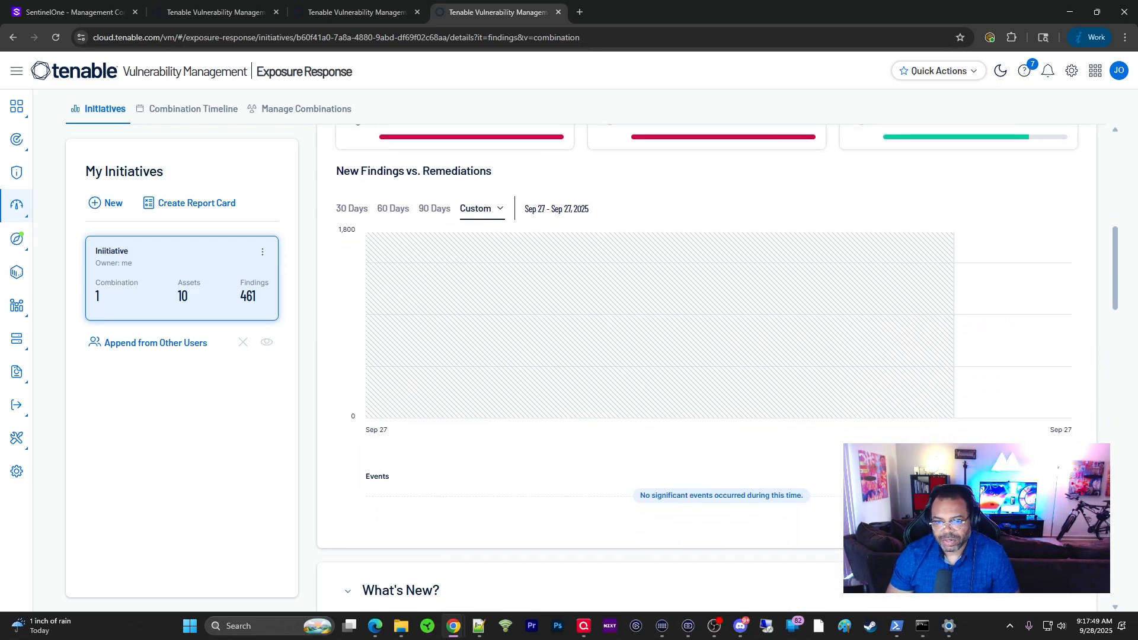
Review the initiative's What's New? section for its top new plugins, top new assets and latest combination changes.
{"action": "scroll", "coordinate": [707, 368], "scroll_direction": "down", "scroll_amount": 2}
{"action": "scroll", "coordinate": [707, 367], "scroll_direction": "down", "scroll_amount": 5}
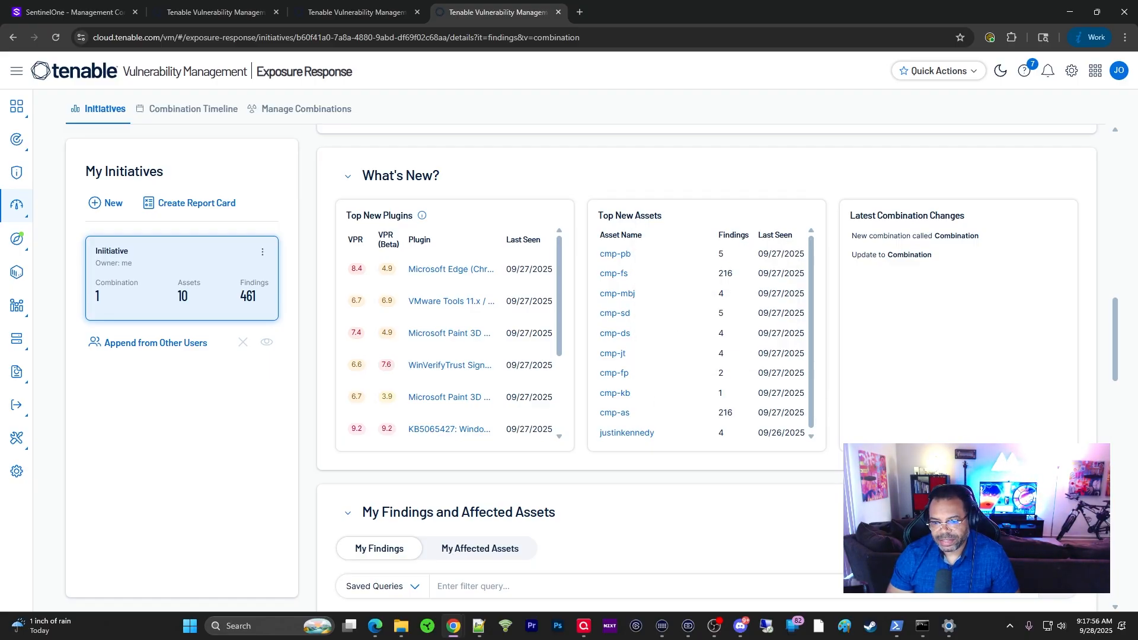
{"action": "scroll", "coordinate": [699, 333], "scroll_direction": "down", "scroll_amount": 1}
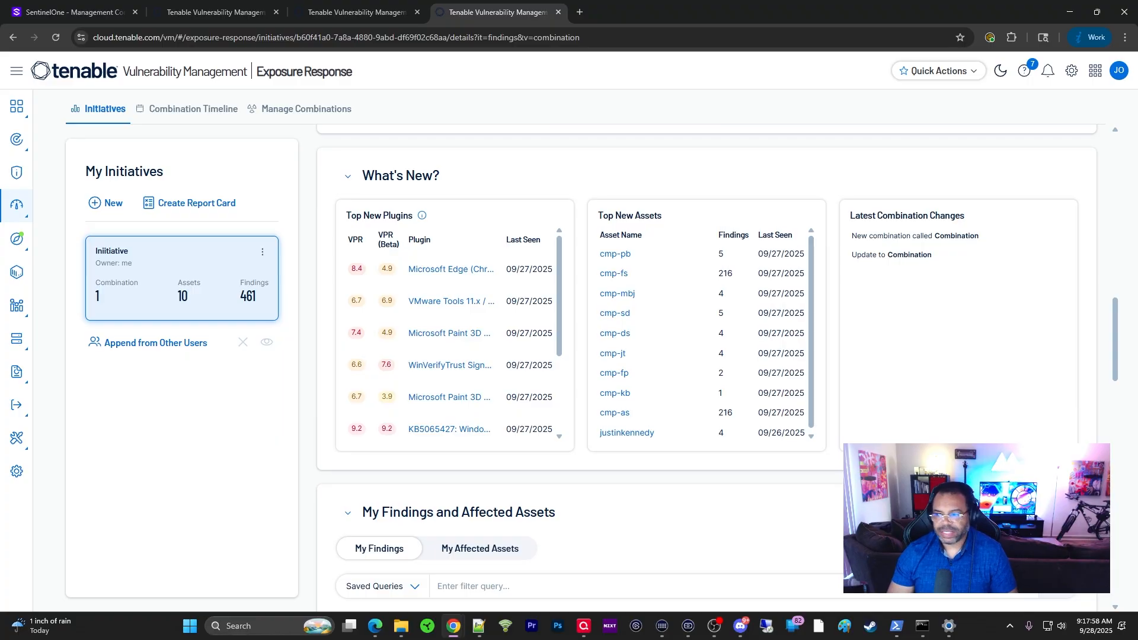
{"action": "scroll", "coordinate": [620, 356], "scroll_direction": "up", "scroll_amount": 5}
{"action": "scroll", "coordinate": [706, 368], "scroll_direction": "up", "scroll_amount": 6}
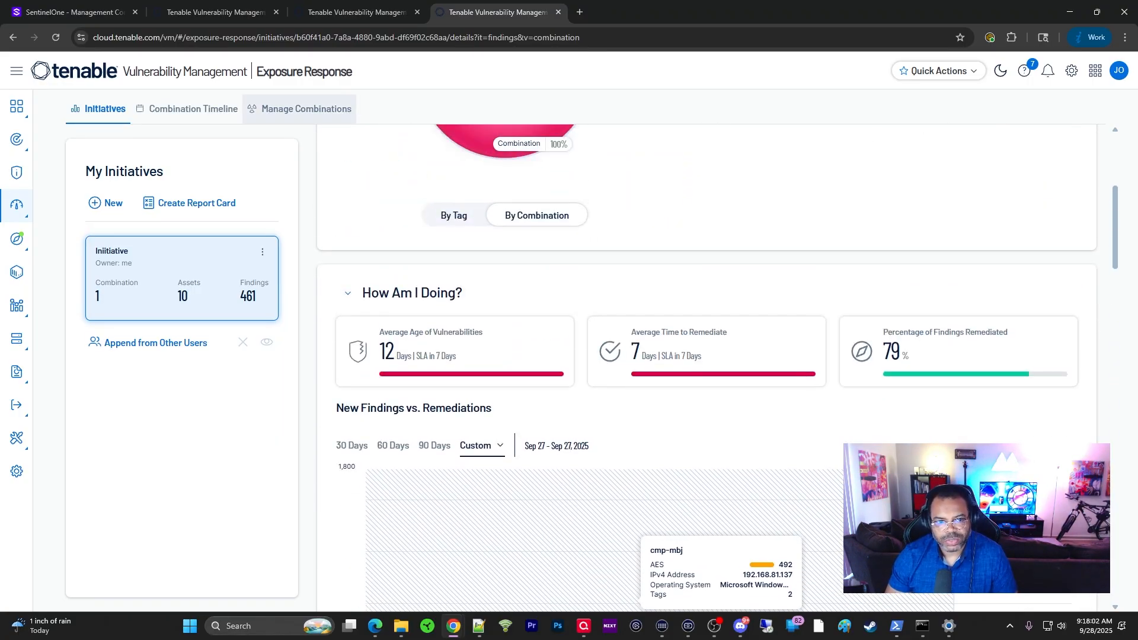
Read the example combination queries in the combination management page, and view the combination timeline for the last 30 days.
{"action": "left_click", "coordinate": [299, 108]}
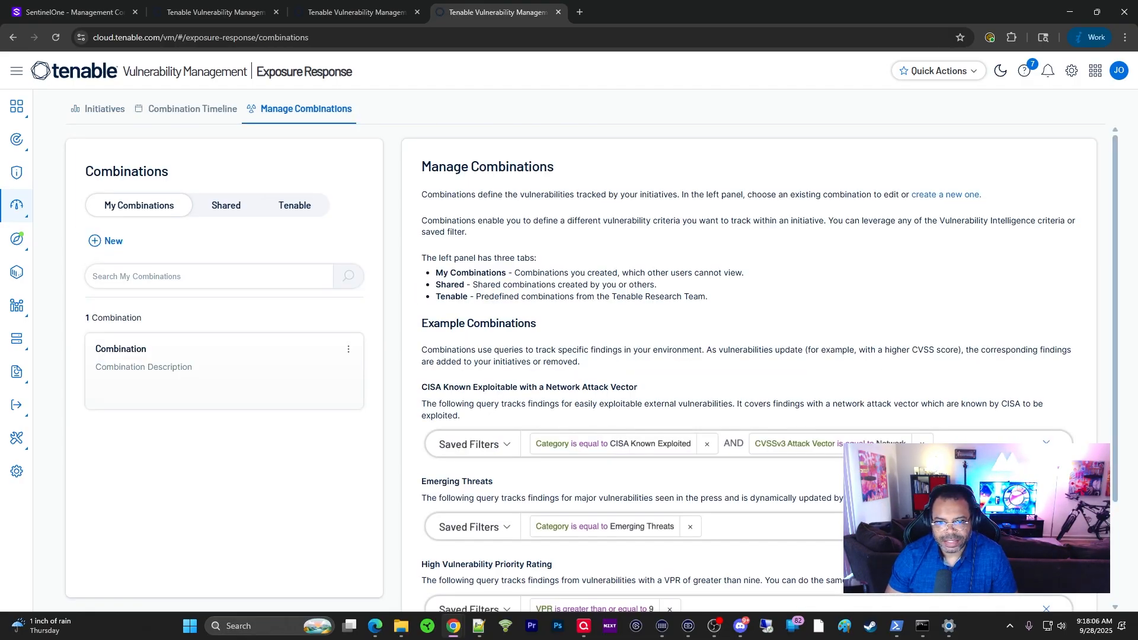
{"action": "scroll", "coordinate": [749, 368], "scroll_direction": "down", "scroll_amount": 2}
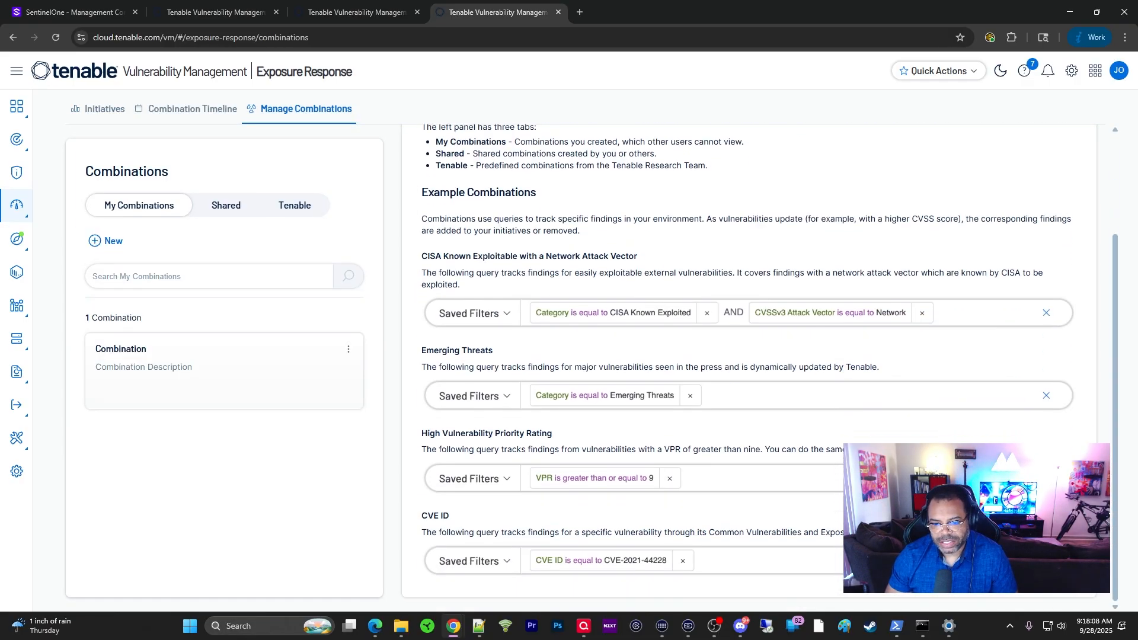
{"action": "scroll", "coordinate": [750, 368], "scroll_direction": "up", "scroll_amount": 3}
{"action": "left_click", "coordinate": [189, 108]}
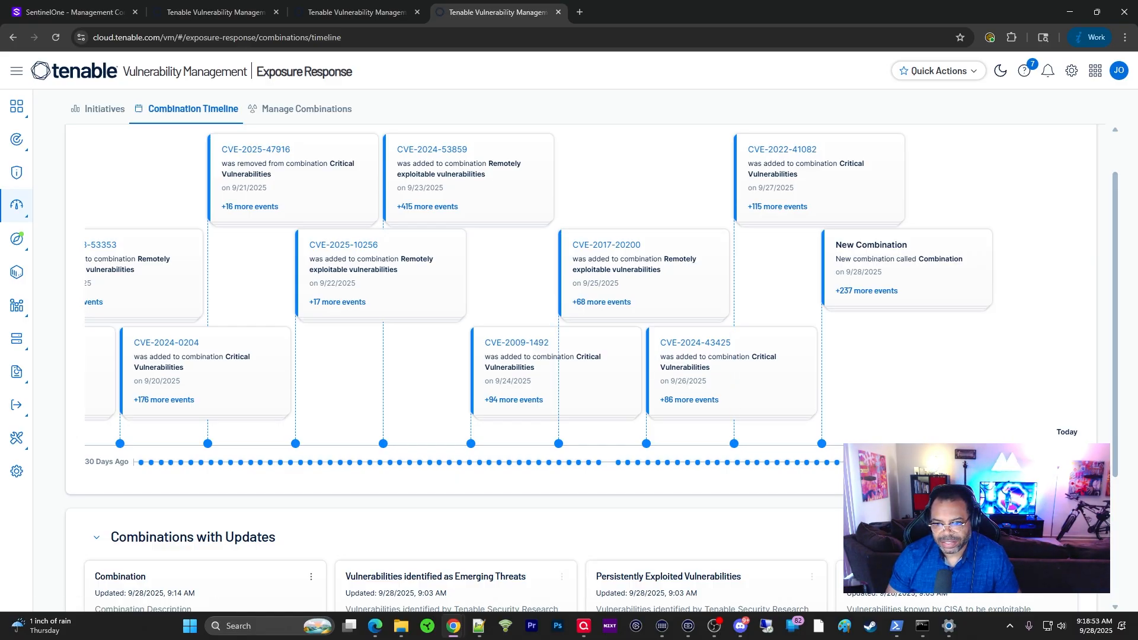
{"action": "scroll", "coordinate": [592, 372], "scroll_direction": "up", "scroll_amount": 1}
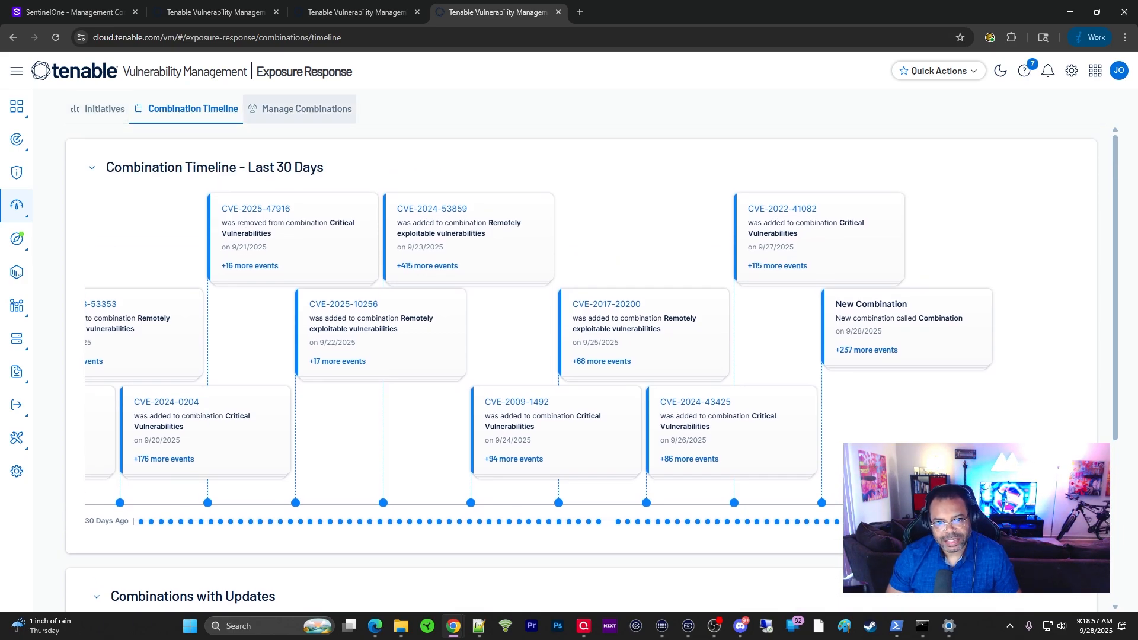
Browse the predefined Tenable combinations in the combination management page.
{"action": "left_click", "coordinate": [301, 109]}
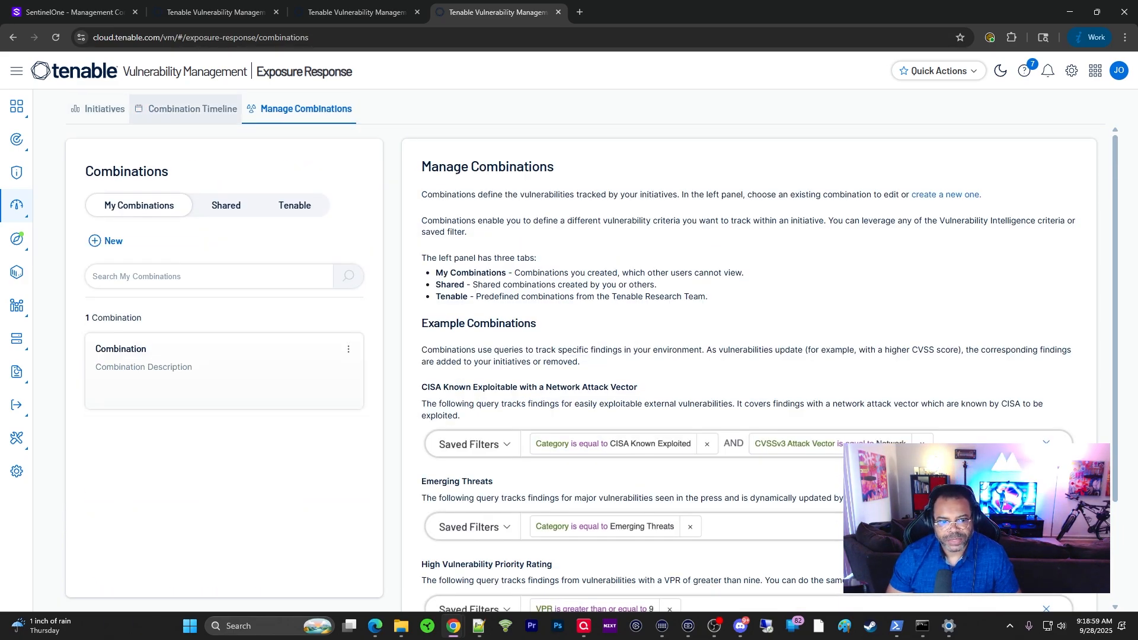
{"action": "left_click", "coordinate": [295, 205]}
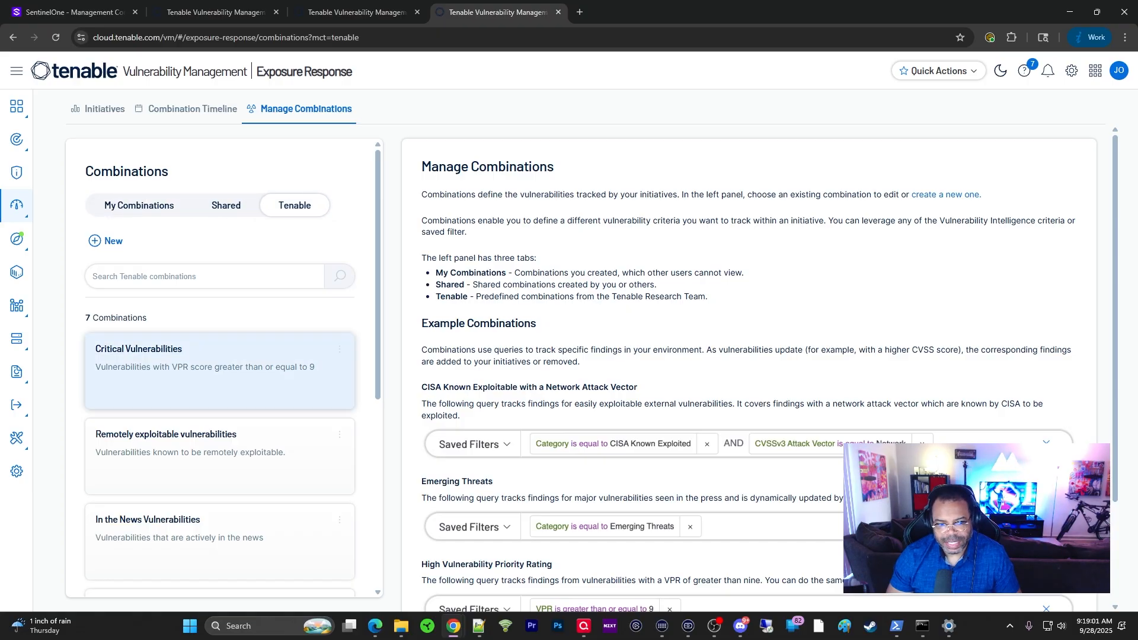
{"action": "scroll", "coordinate": [332, 395], "scroll_direction": "down", "scroll_amount": 1}
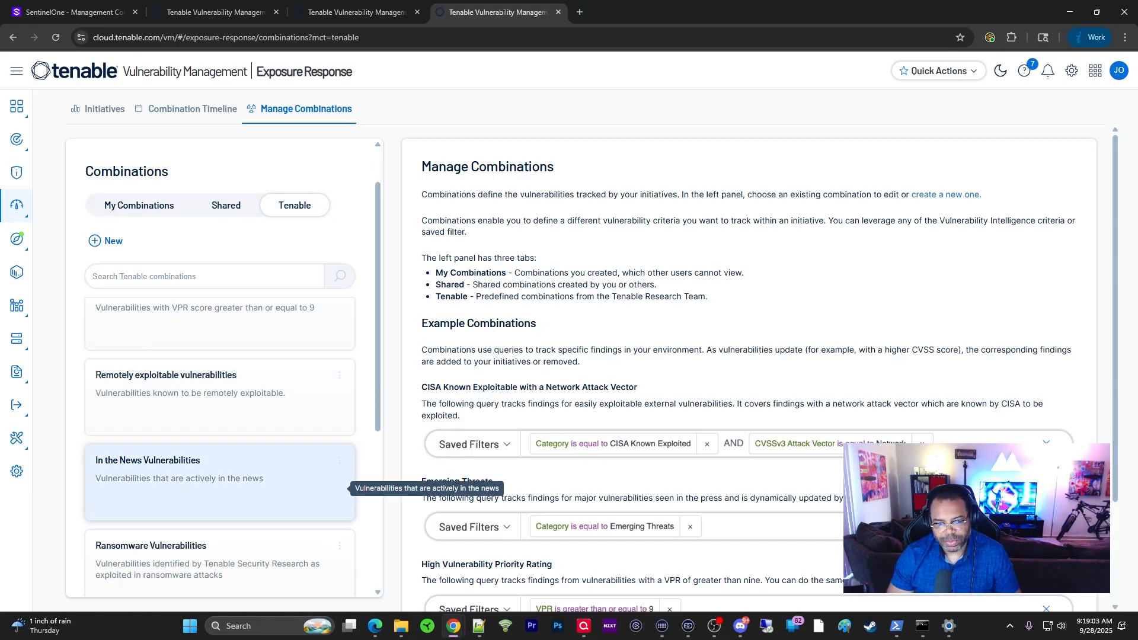
Review the combination timeline and the Combinations with Updates list, and return to the initiative's overview.
{"action": "left_click", "coordinate": [192, 109]}
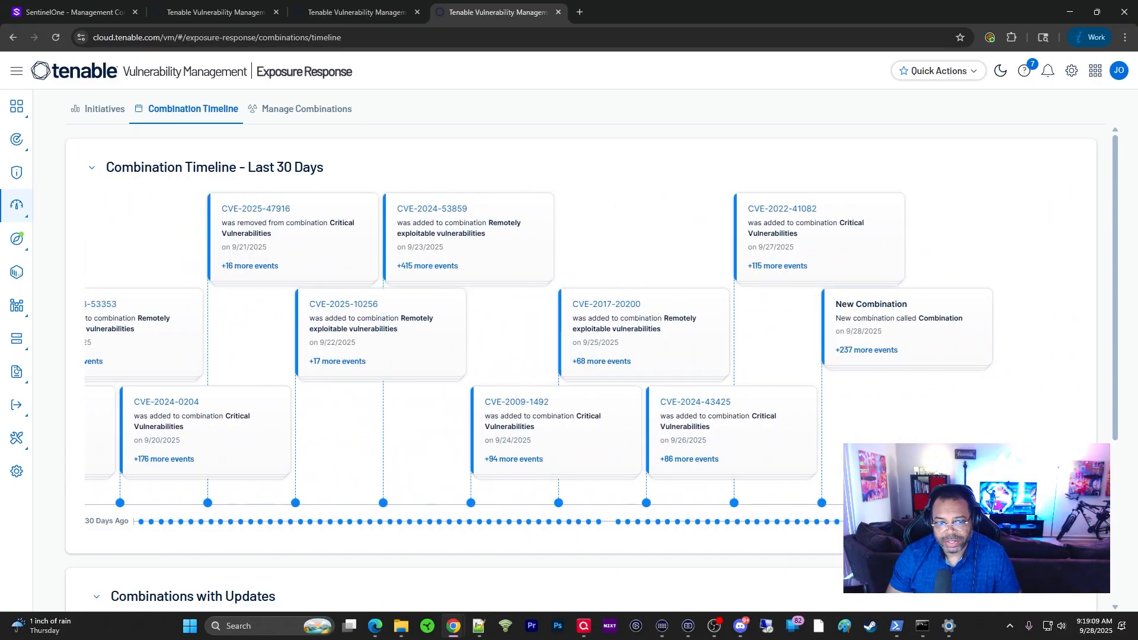
{"action": "scroll", "coordinate": [522, 427], "scroll_direction": "down", "scroll_amount": 4}
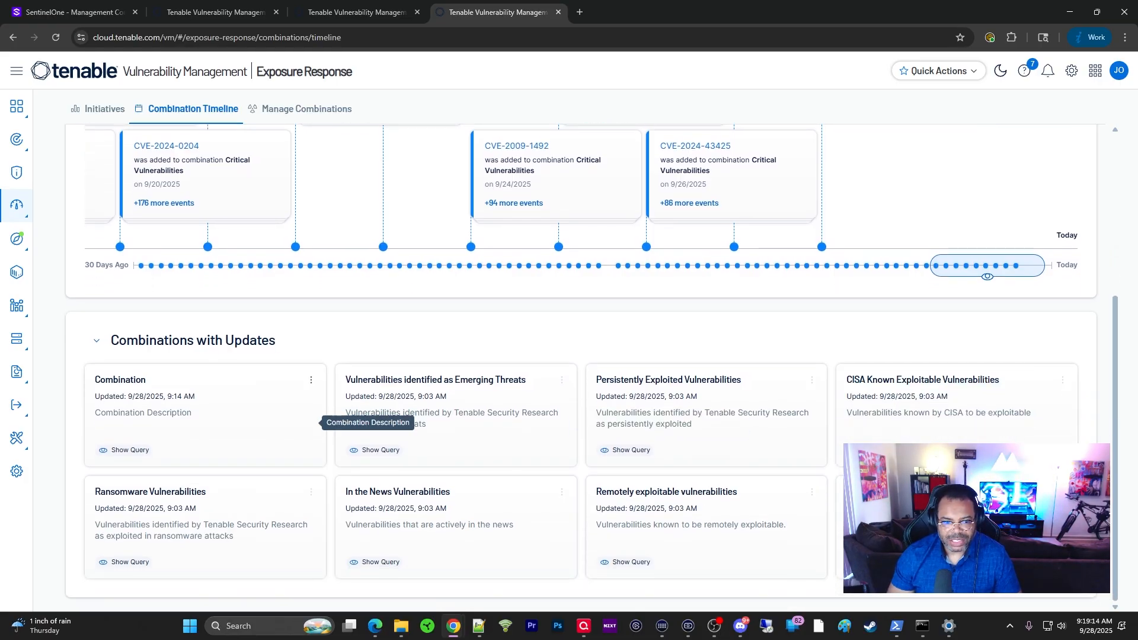
{"action": "scroll", "coordinate": [581, 367], "scroll_direction": "up", "scroll_amount": 4}
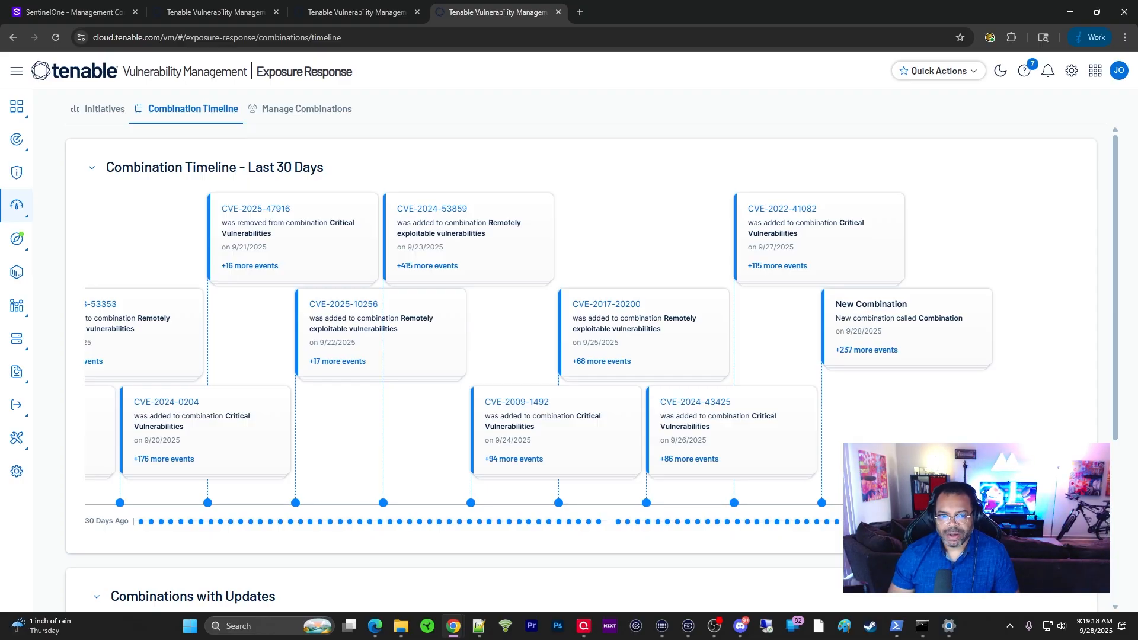
{"action": "left_click", "coordinate": [99, 109]}
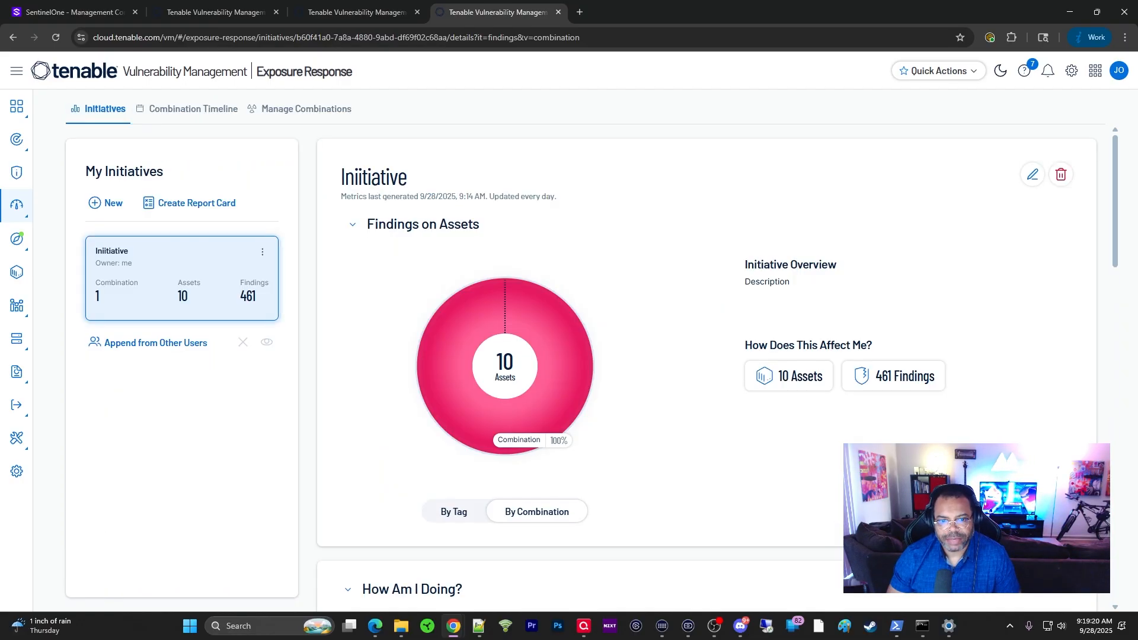